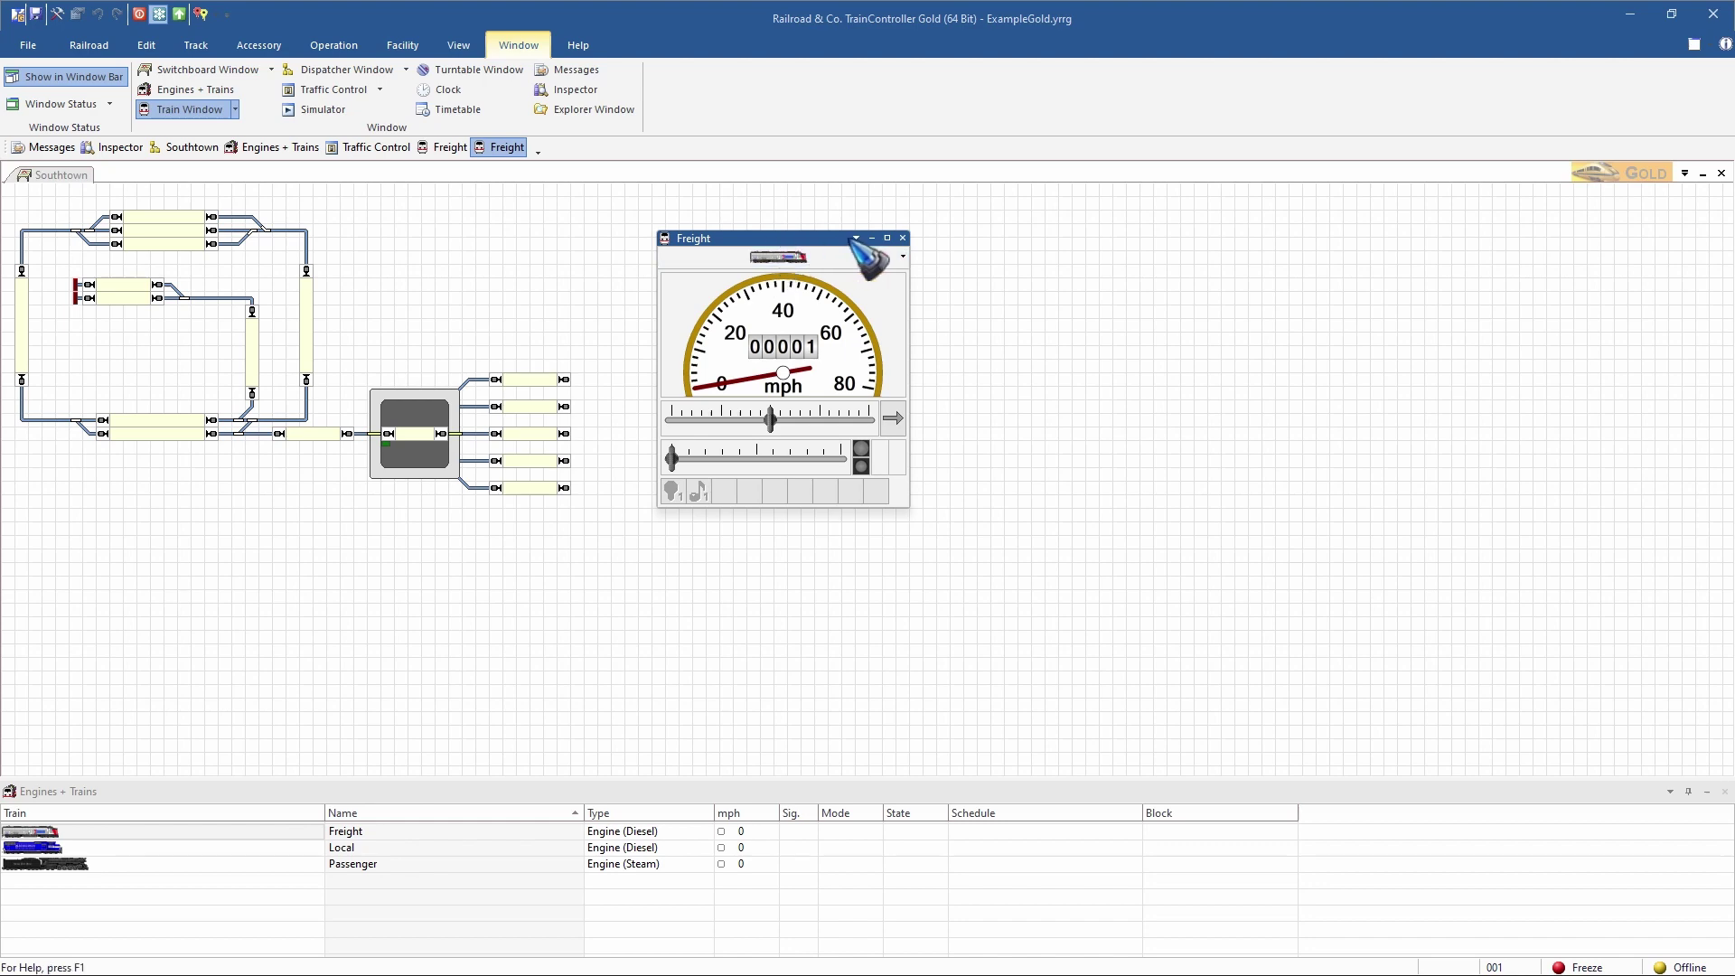
Step: Close the Freight train's control window
left_click(902, 237)
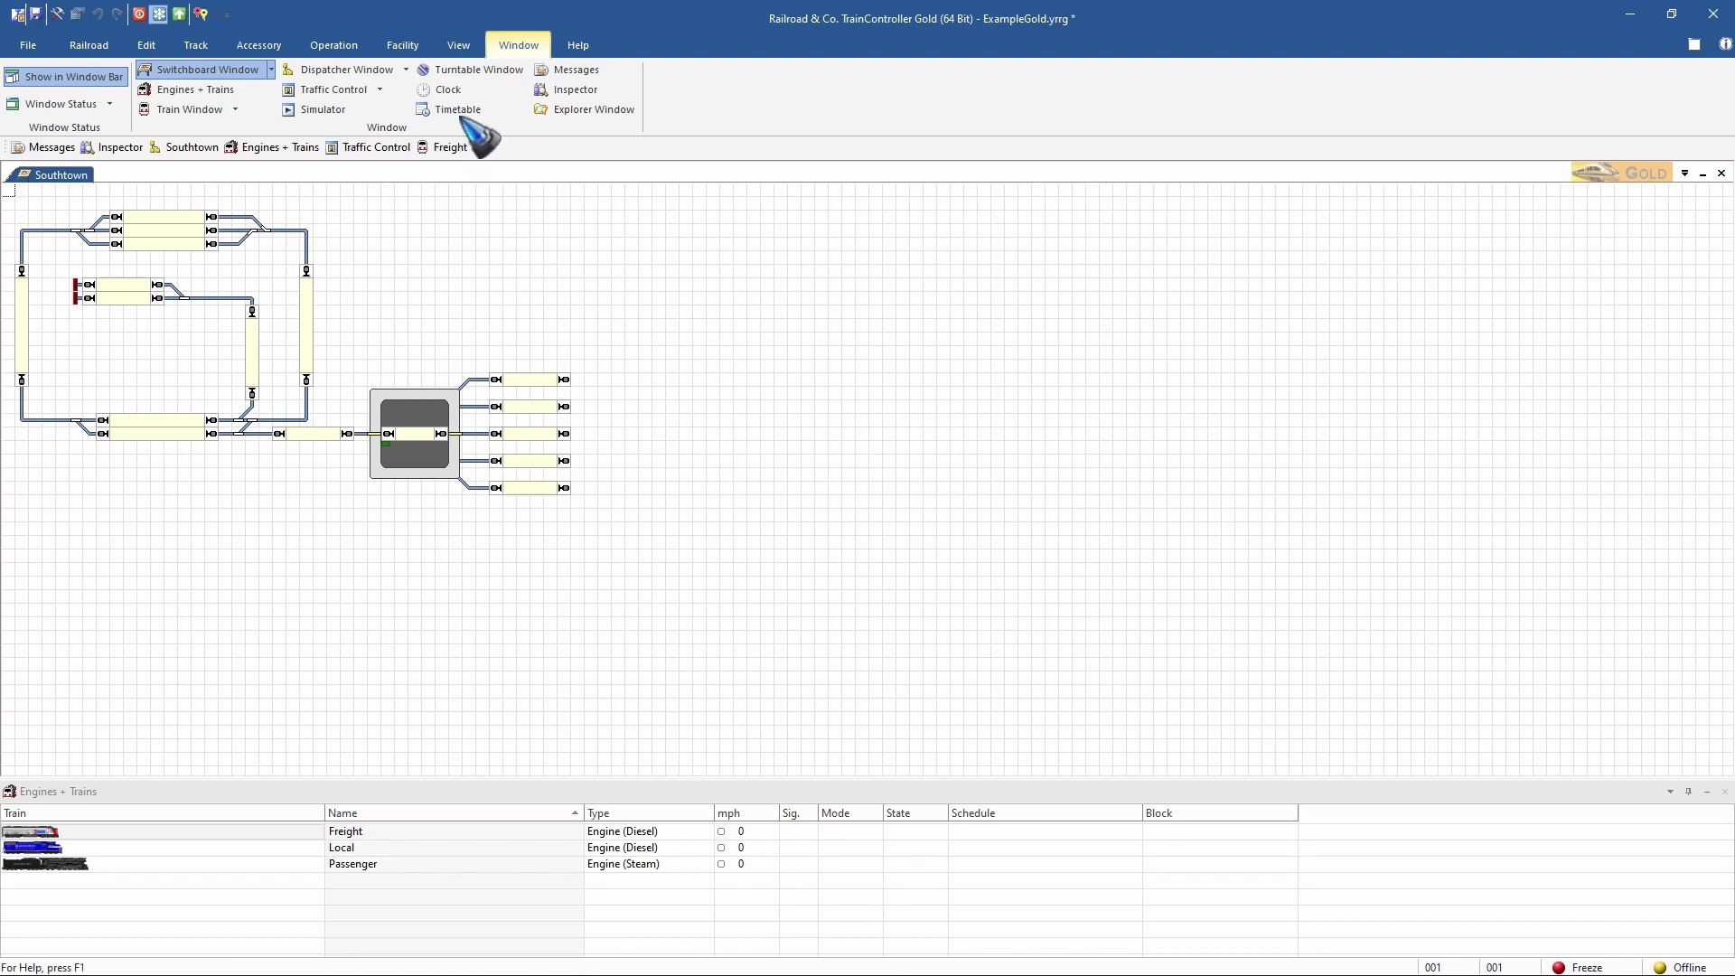
Step: Turn on Edit Mode and set the switchboard symbol size to 28 x 28
left_click(459, 45)
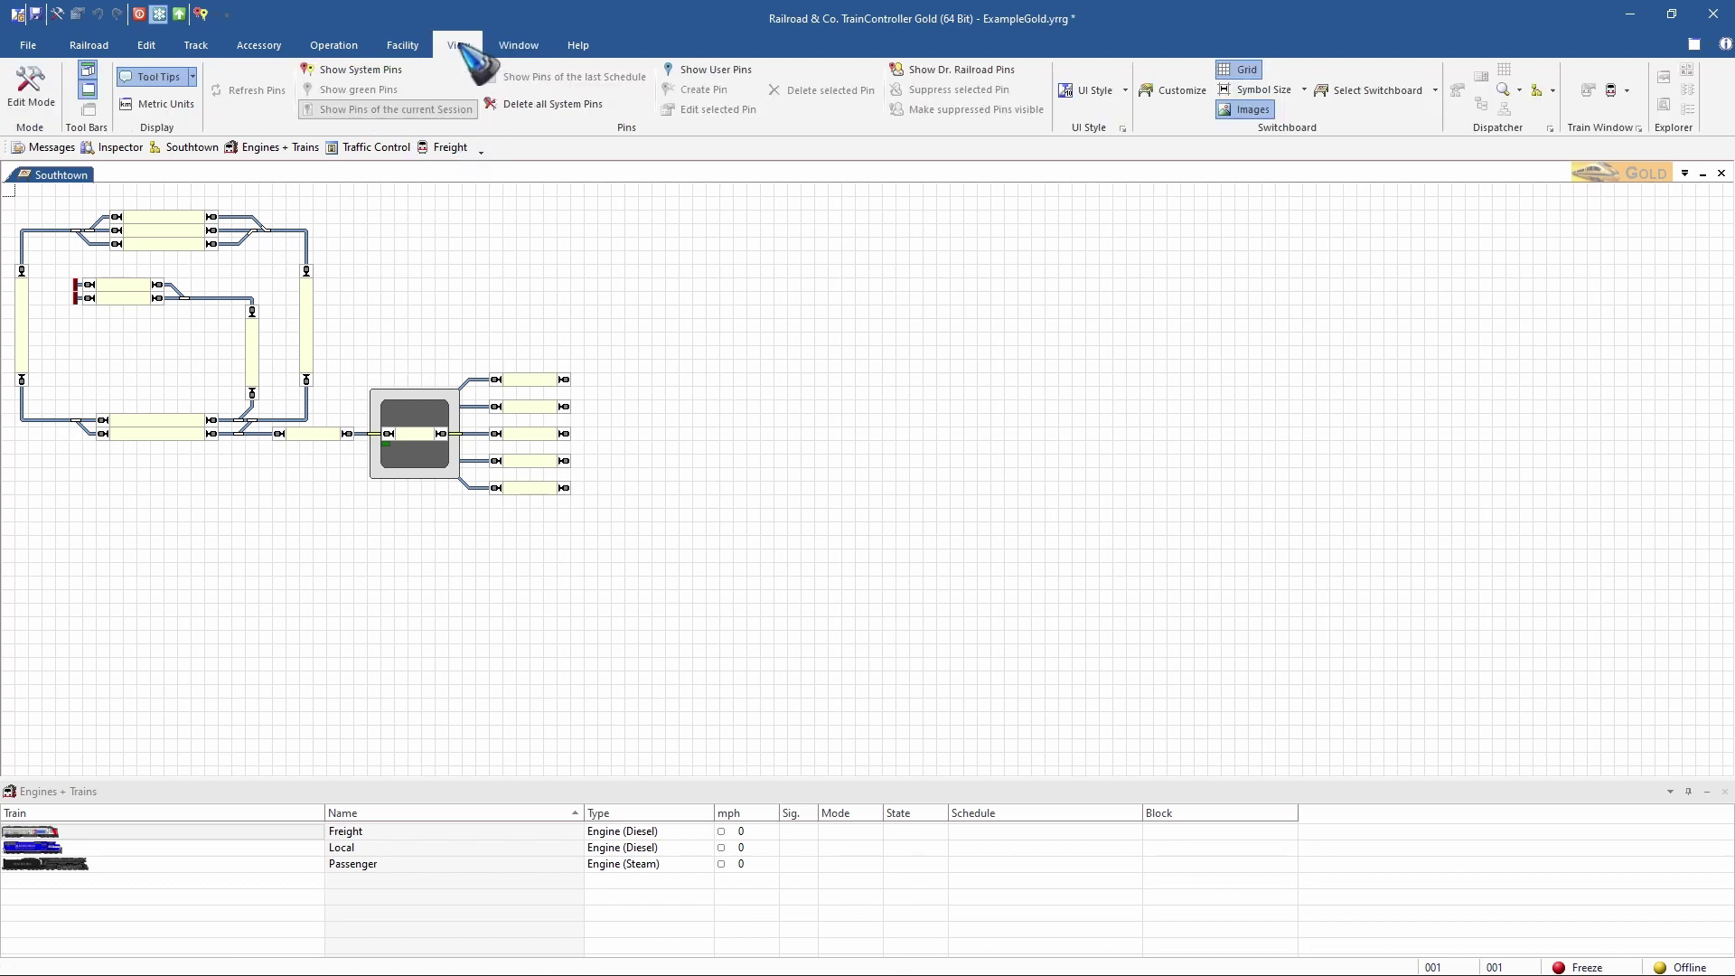
left_click(36, 94)
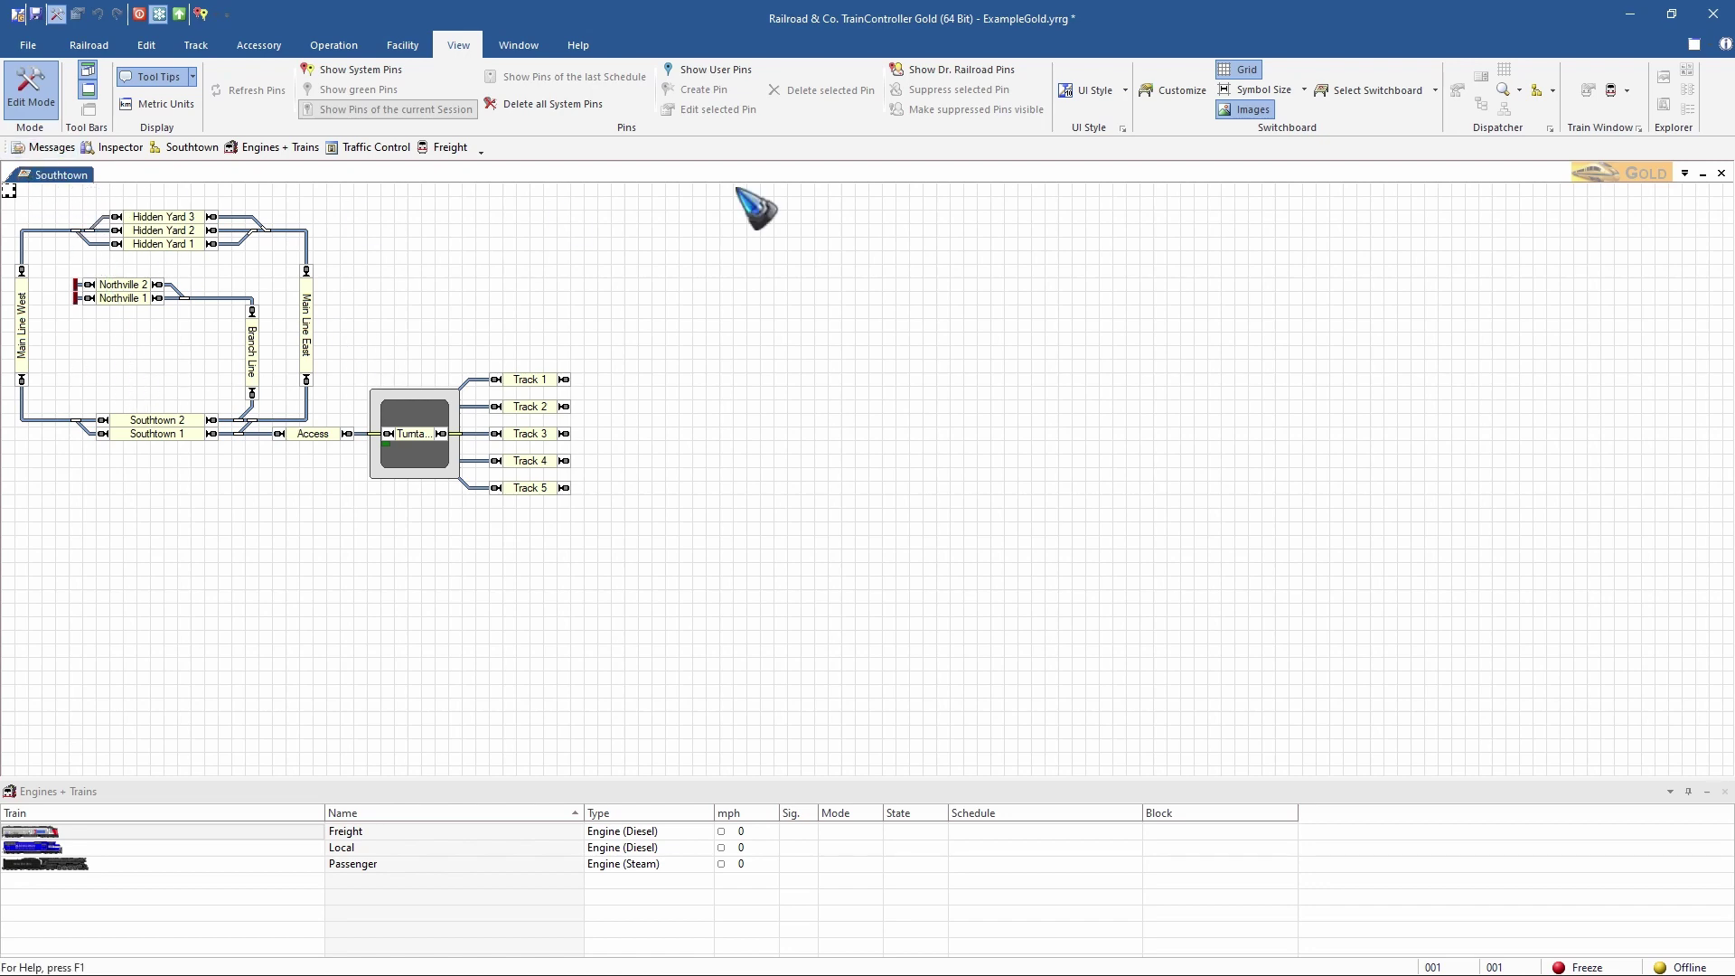
left_click(1287, 90)
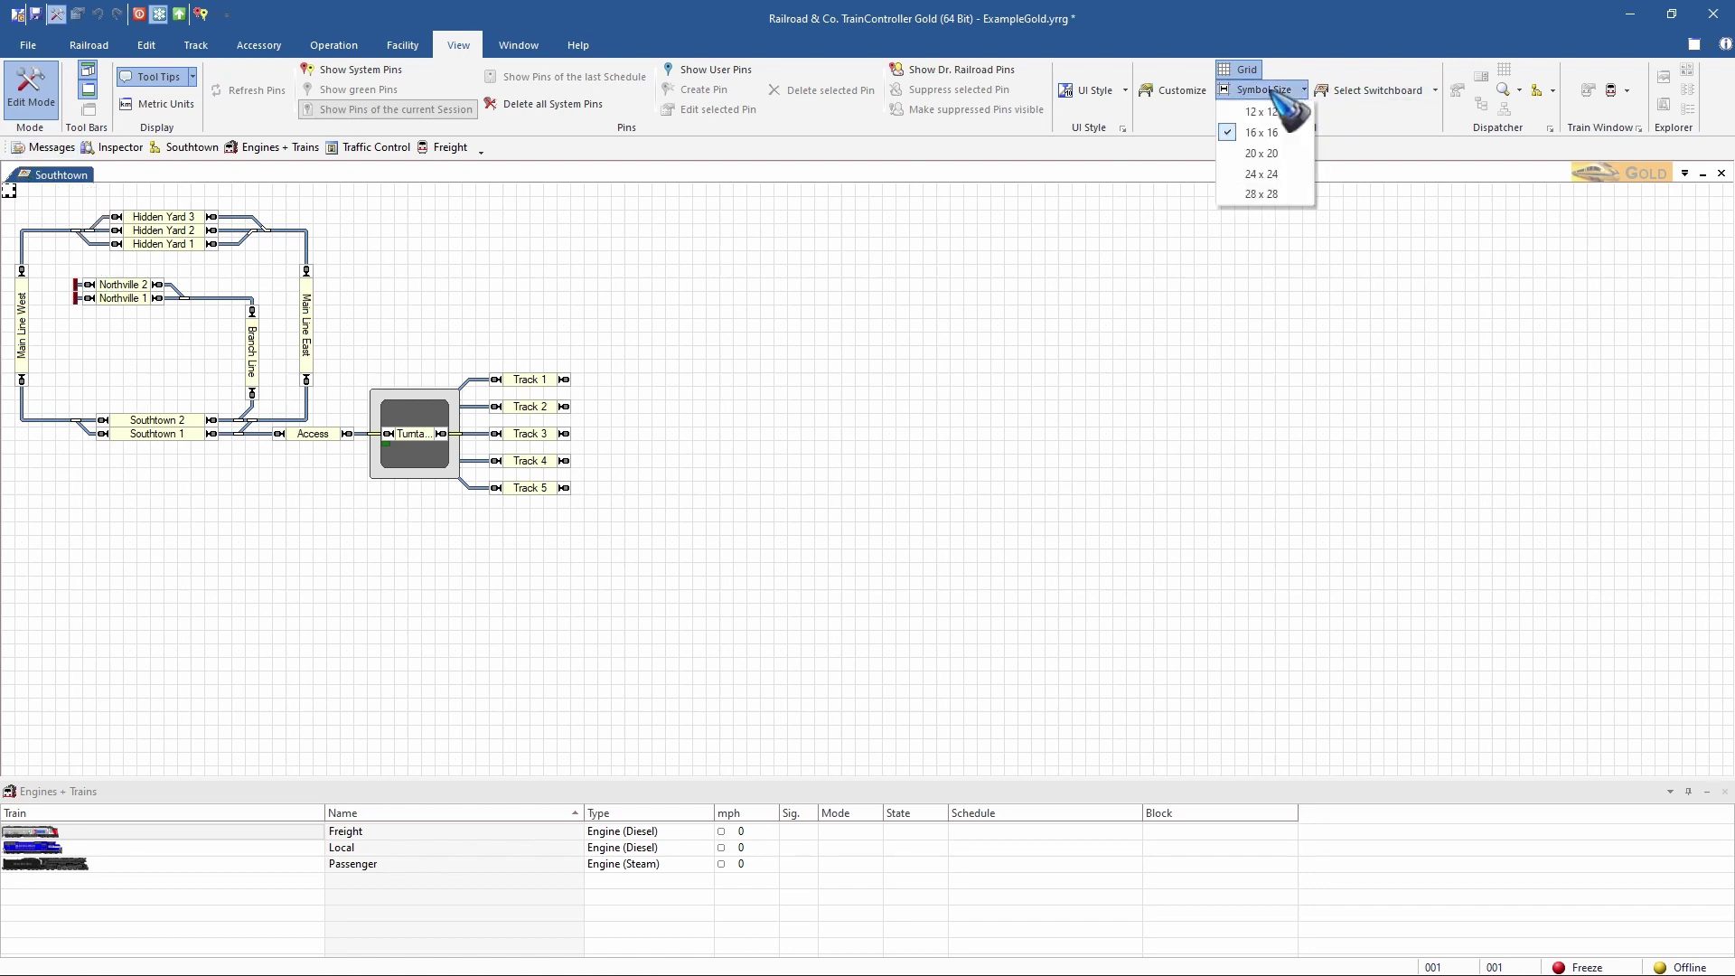
left_click(1274, 194)
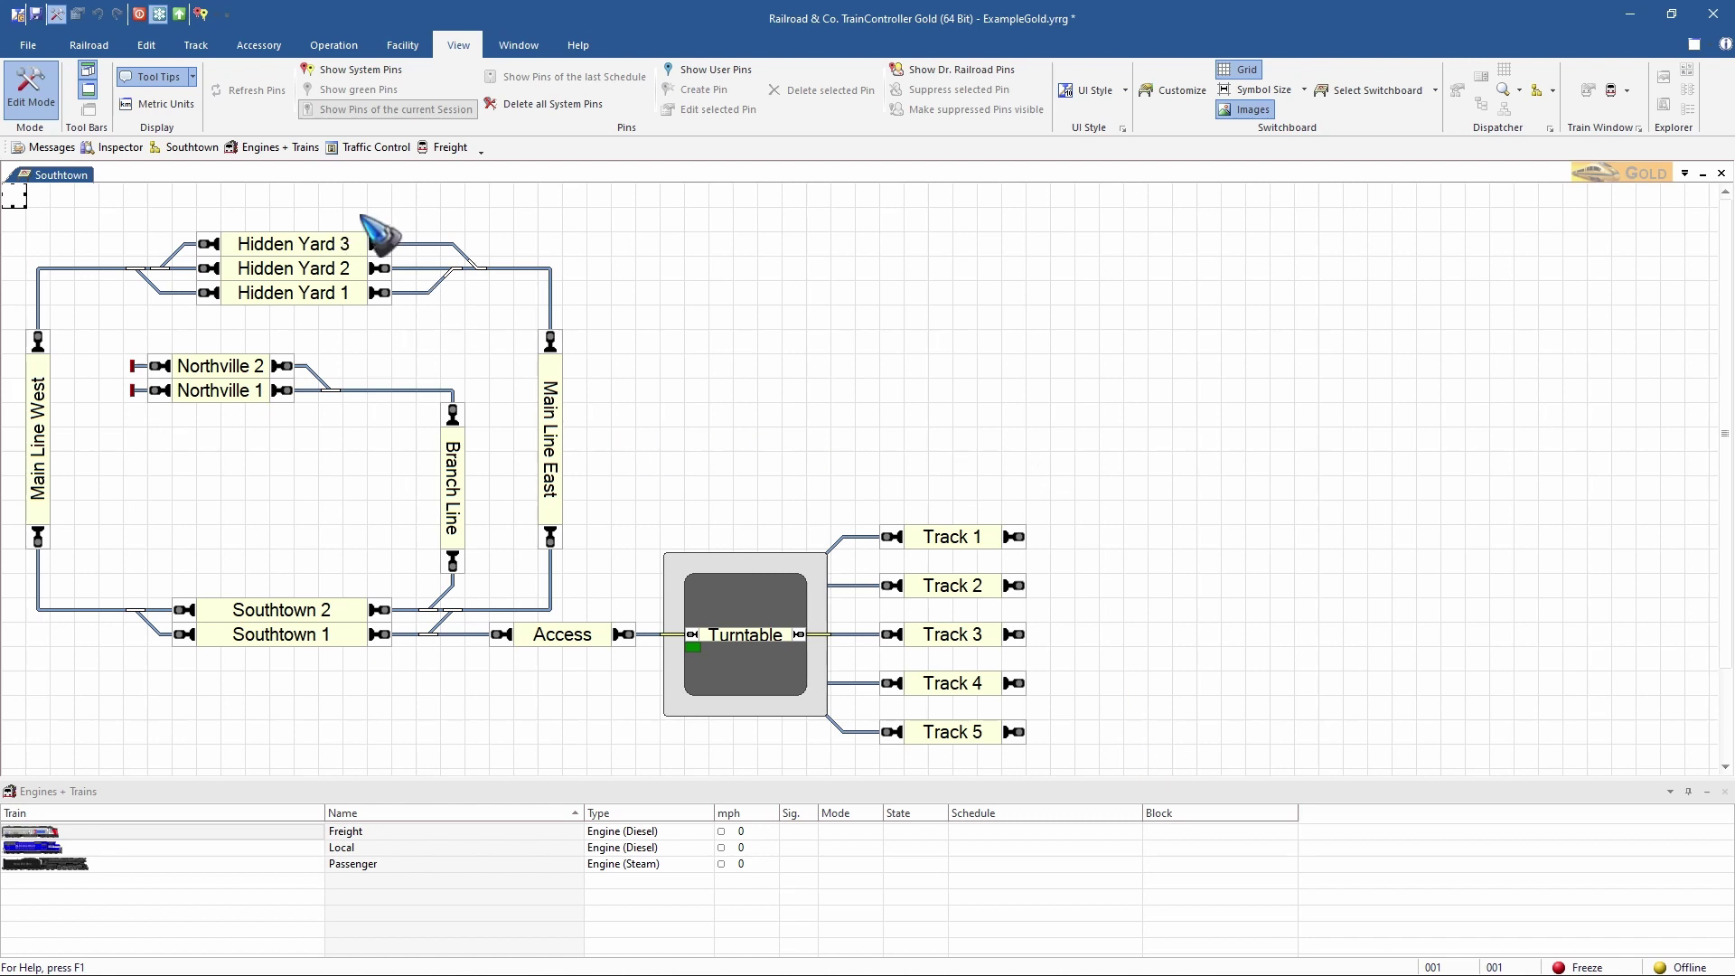
Step: Select the whole layout from the top-left to the bottom-right cell and delete it
left_click(198, 47)
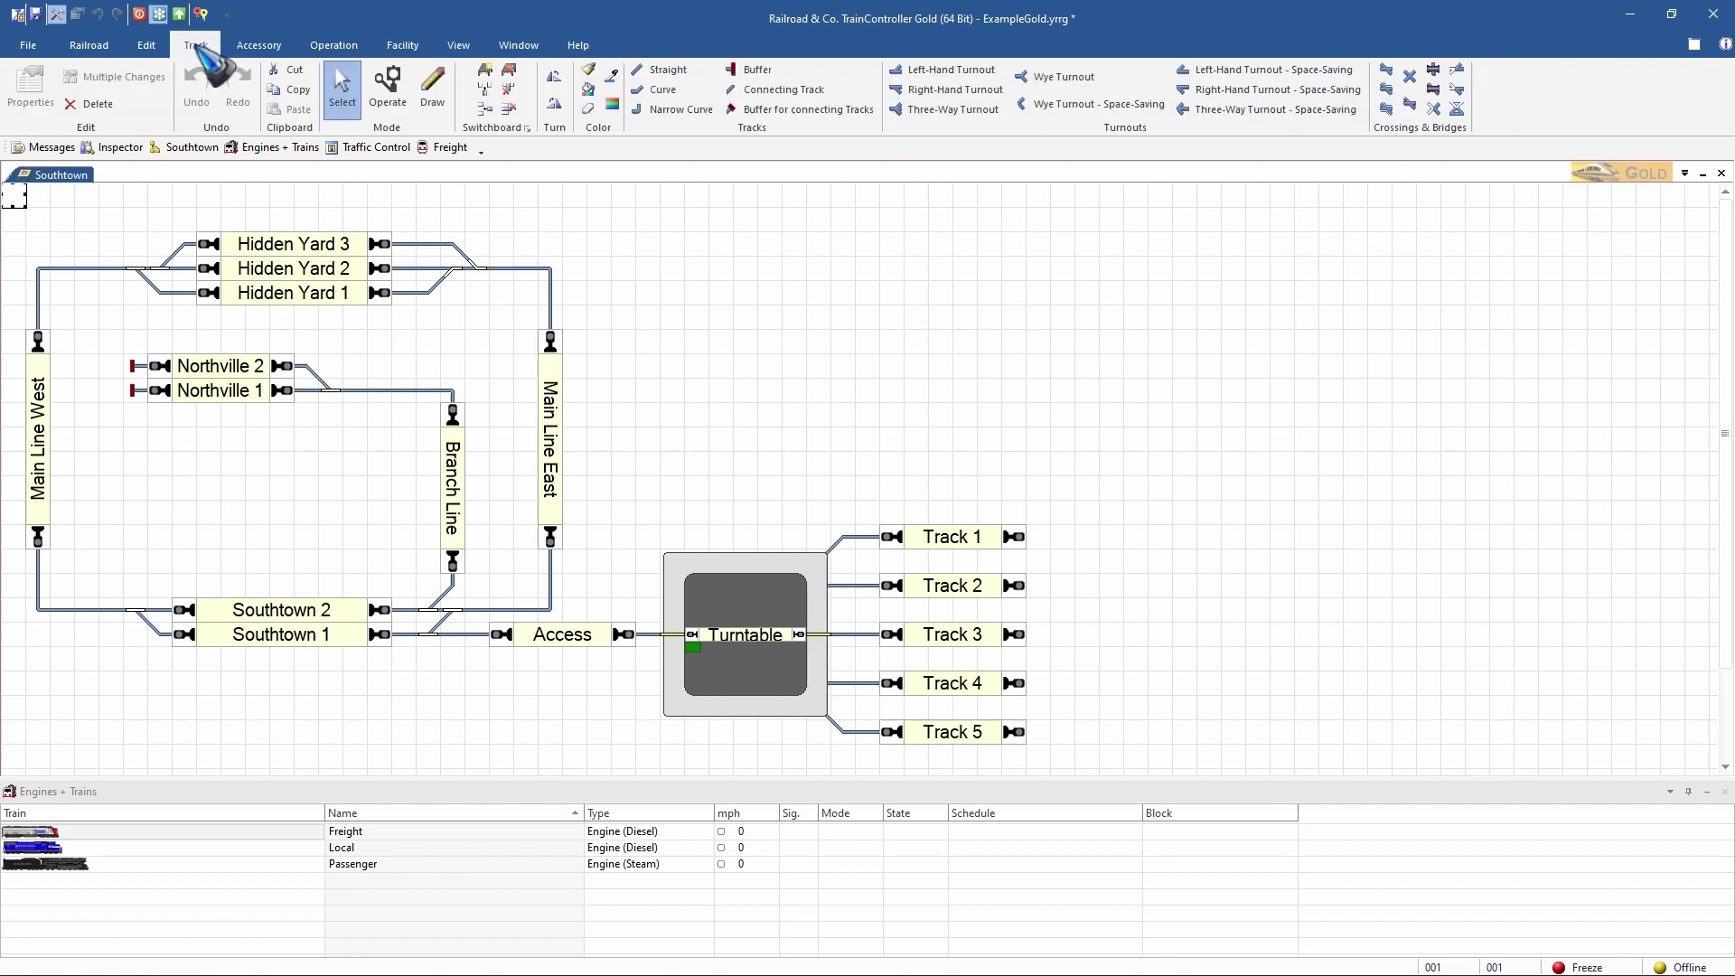
left_click(258, 47)
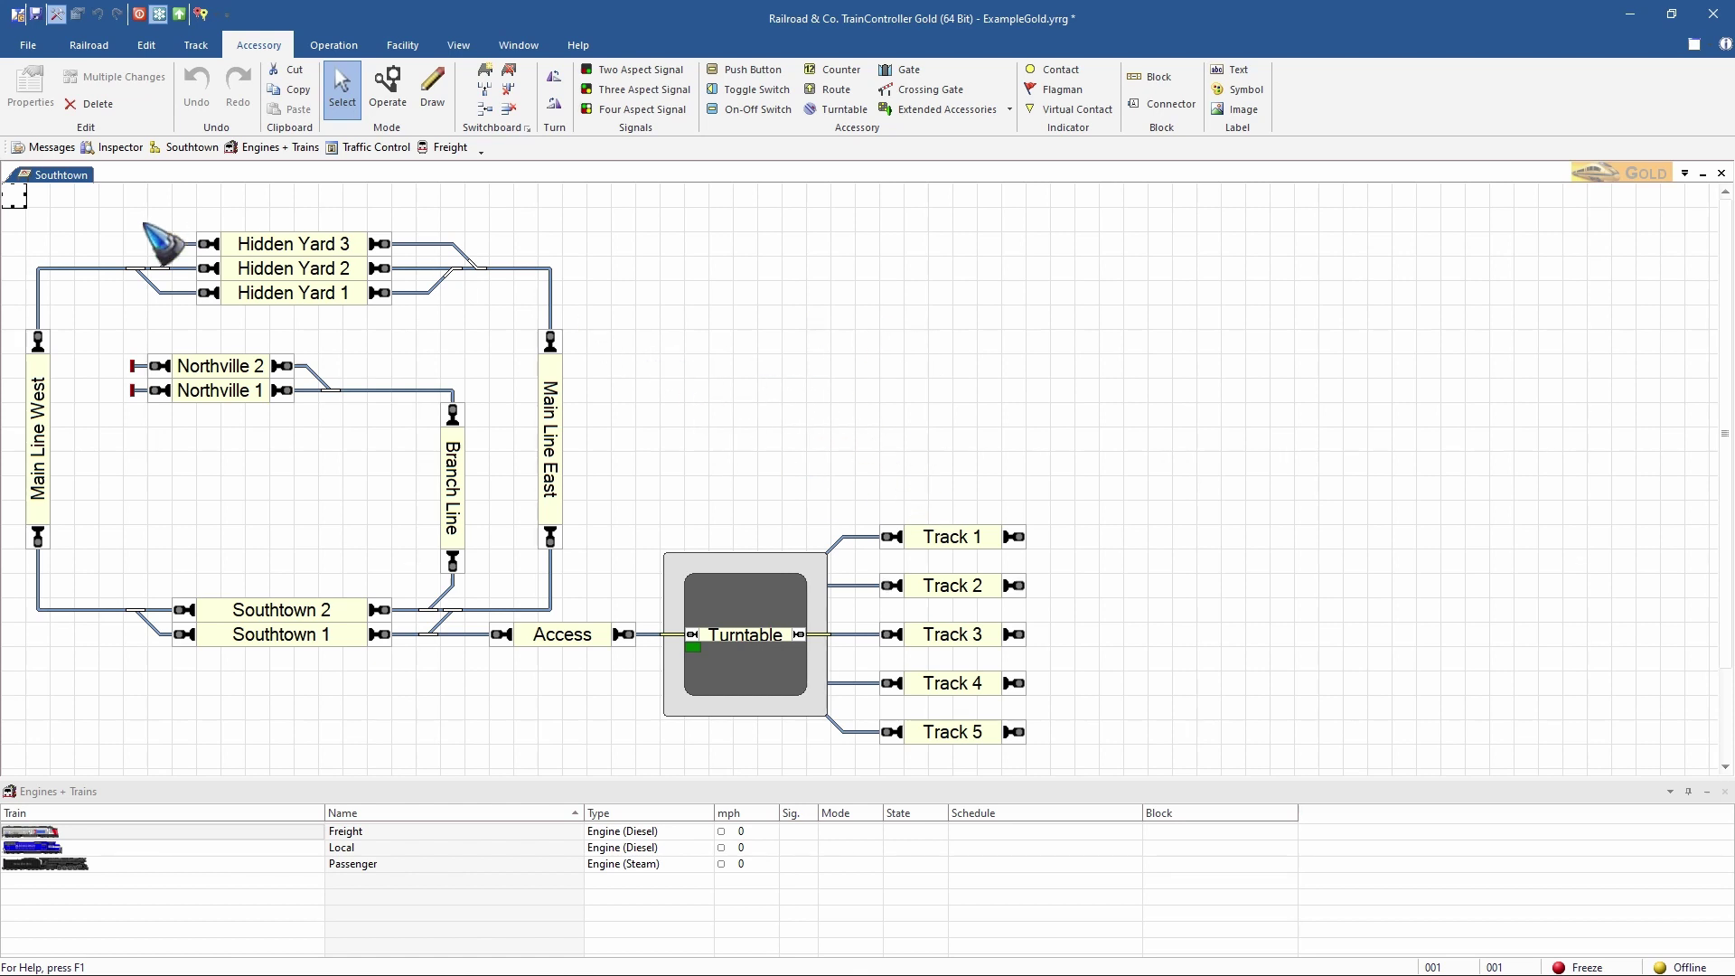
left_click(114, 222)
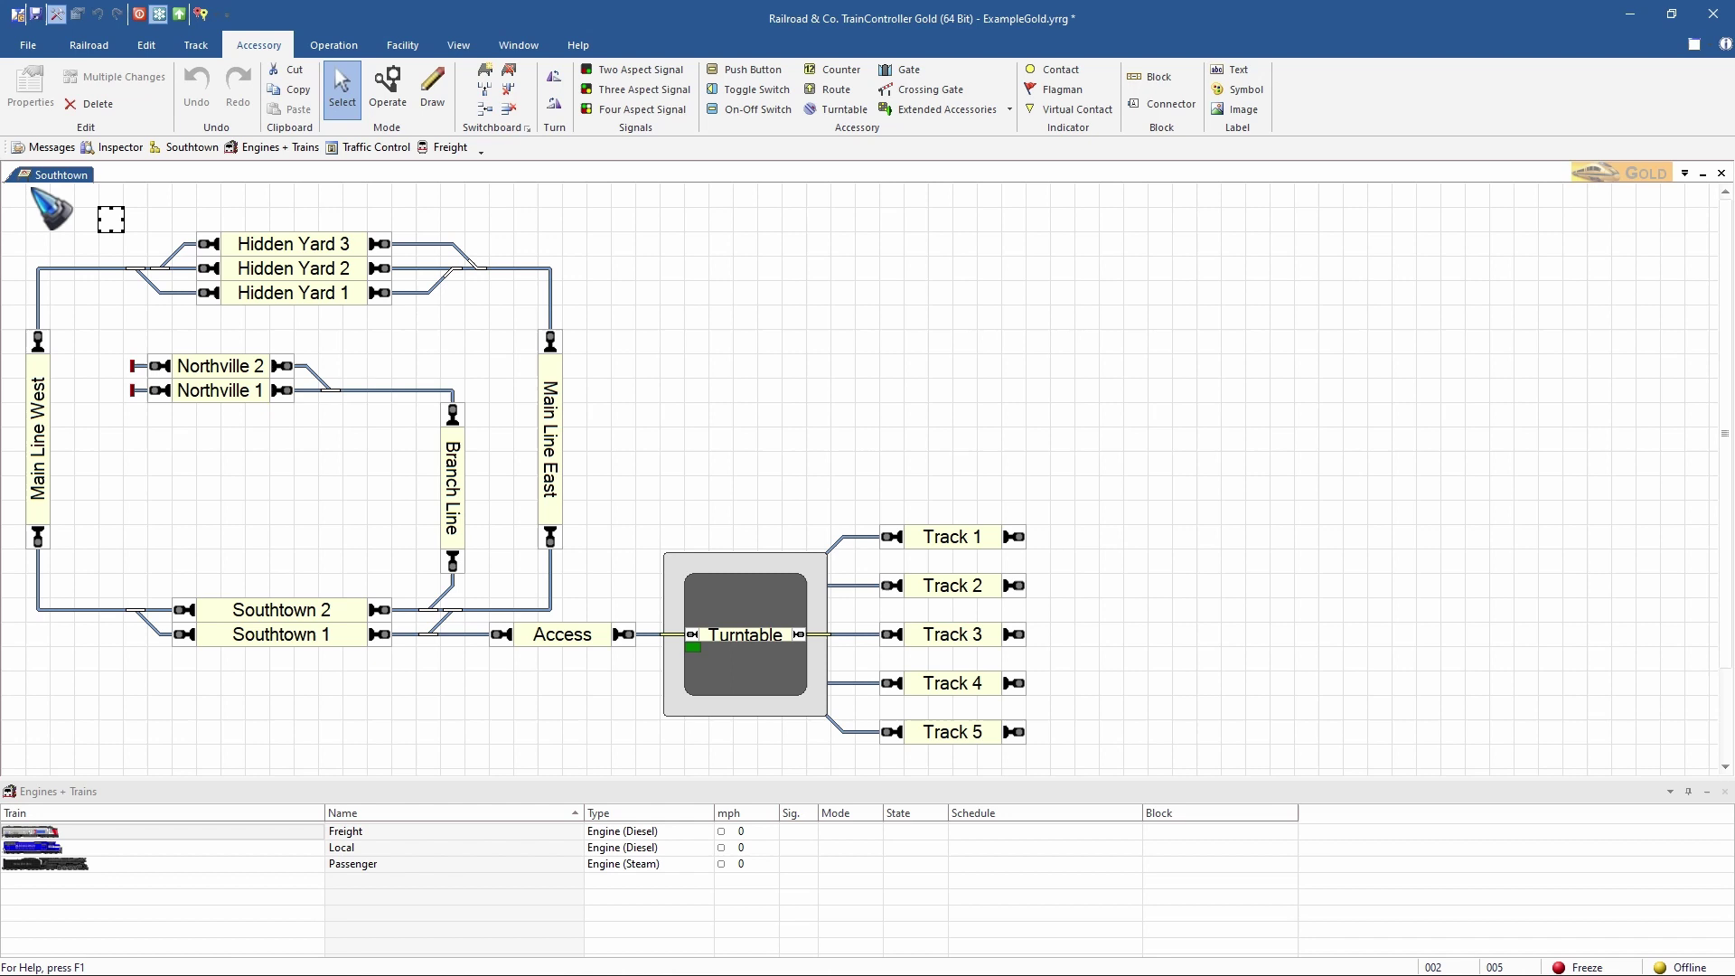
left_click(13, 196)
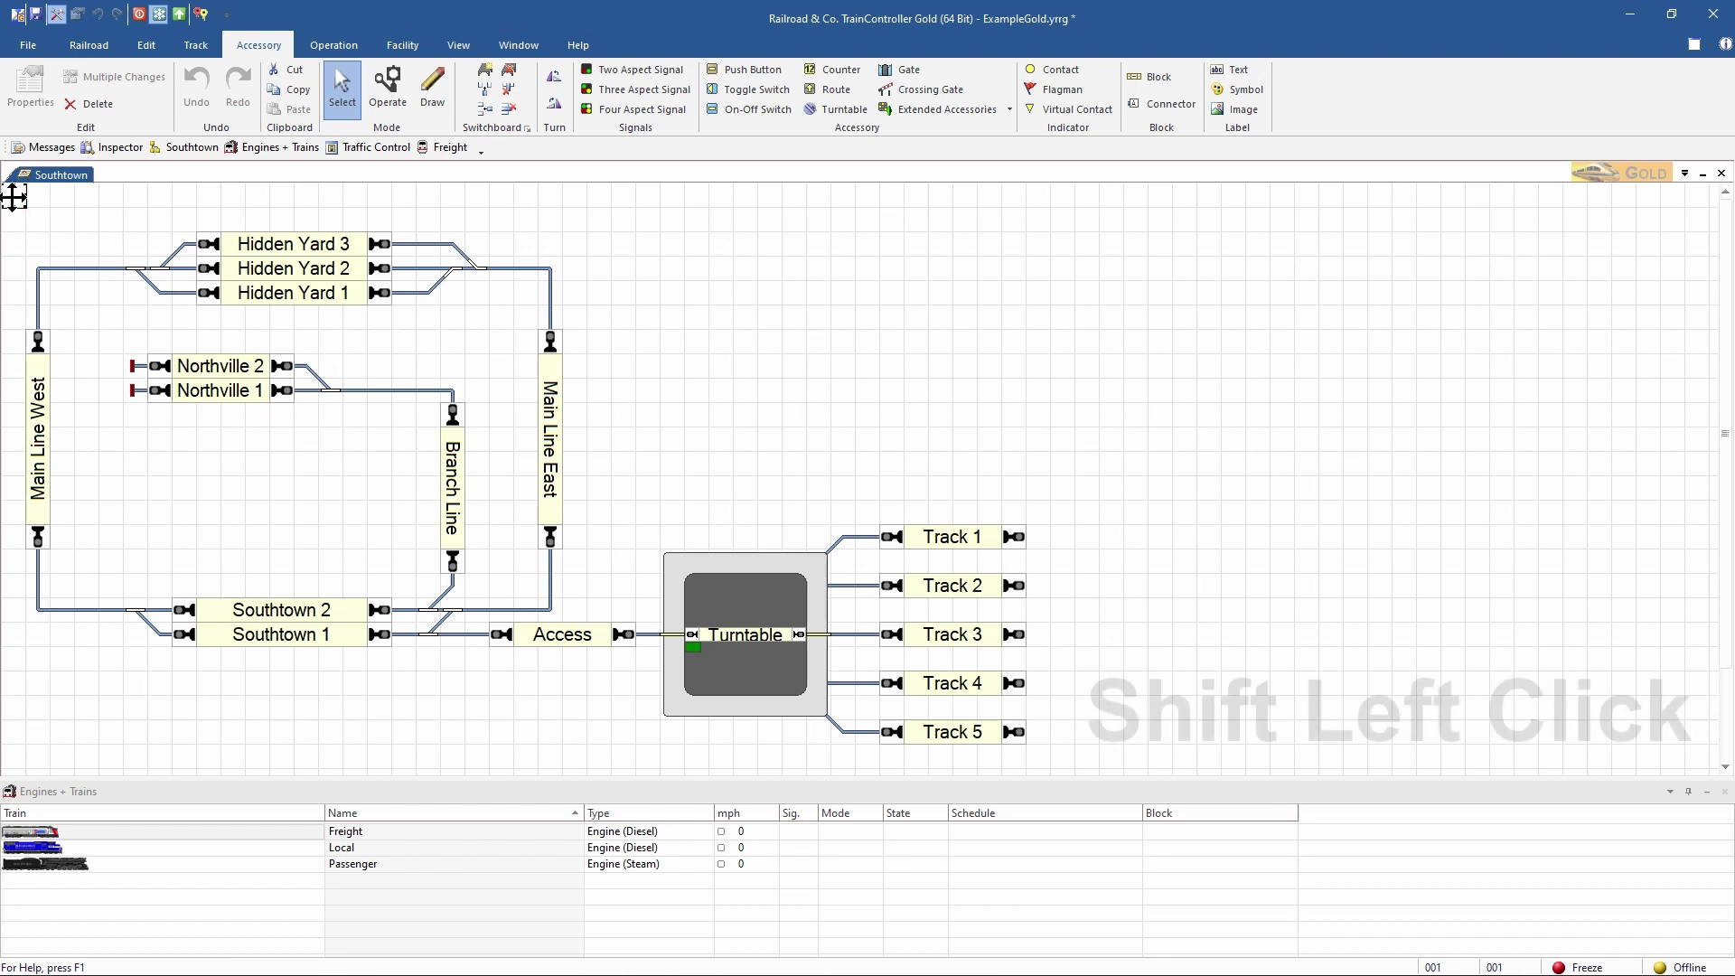
left_click(1039, 758, "shift")
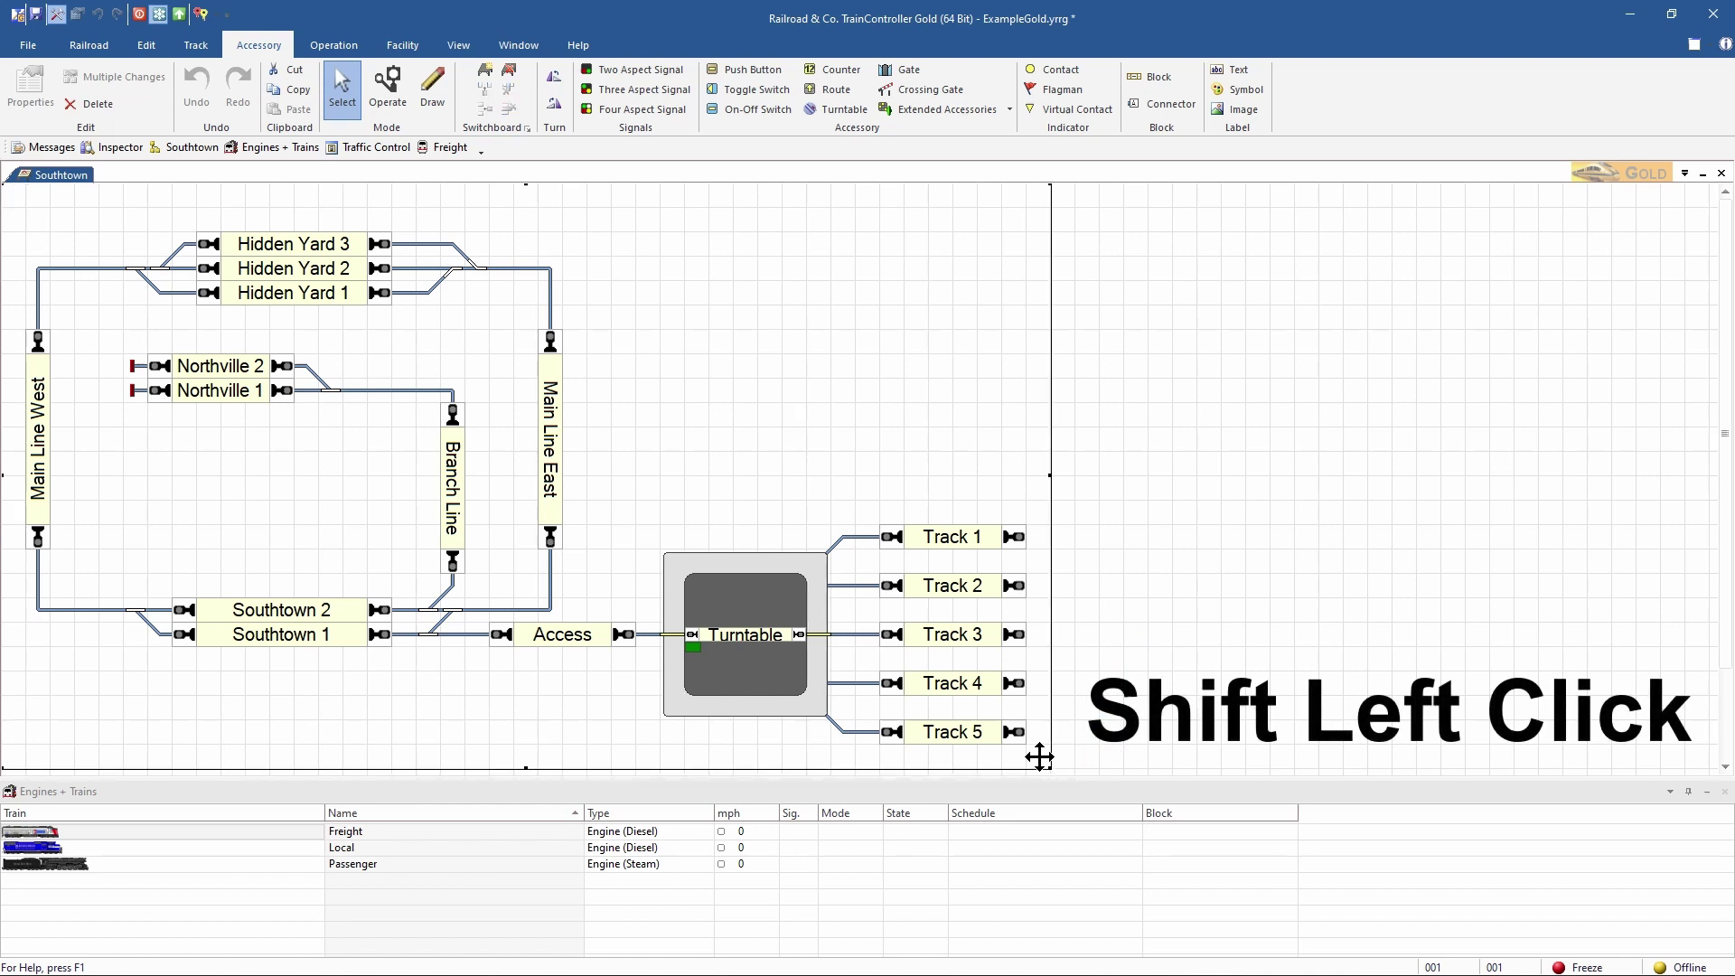
key("Delete")
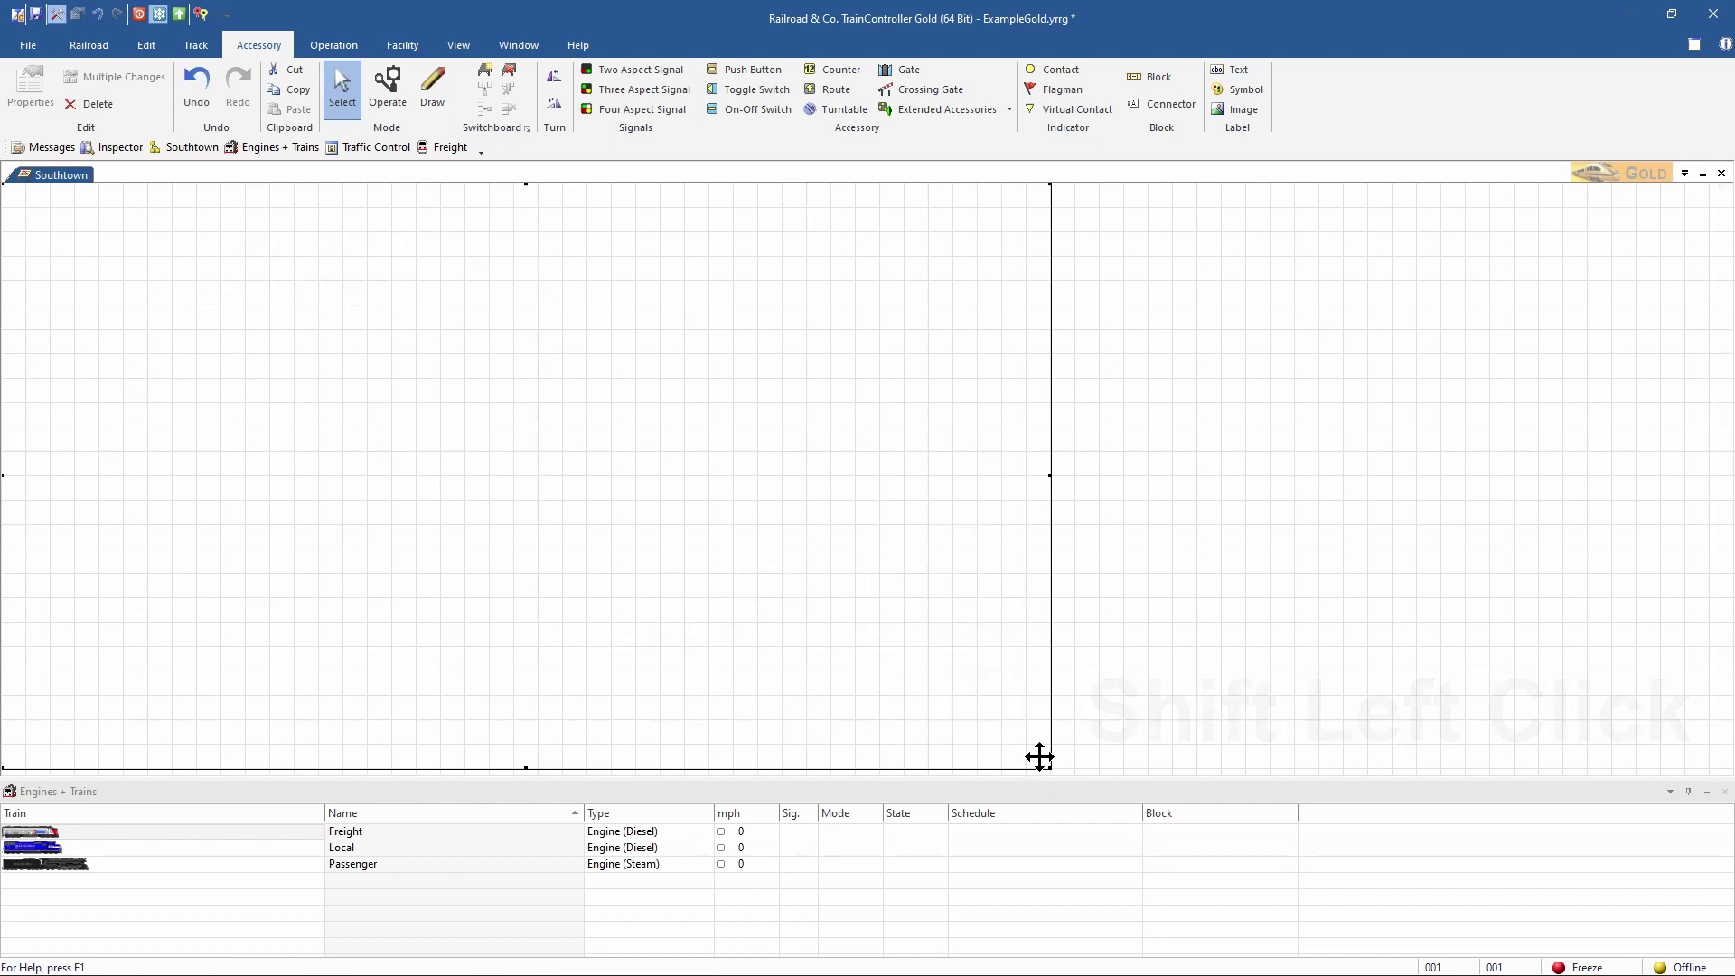
Step: Draw two long parallel straight tracks and two diagonal links between them
left_click(440, 99)
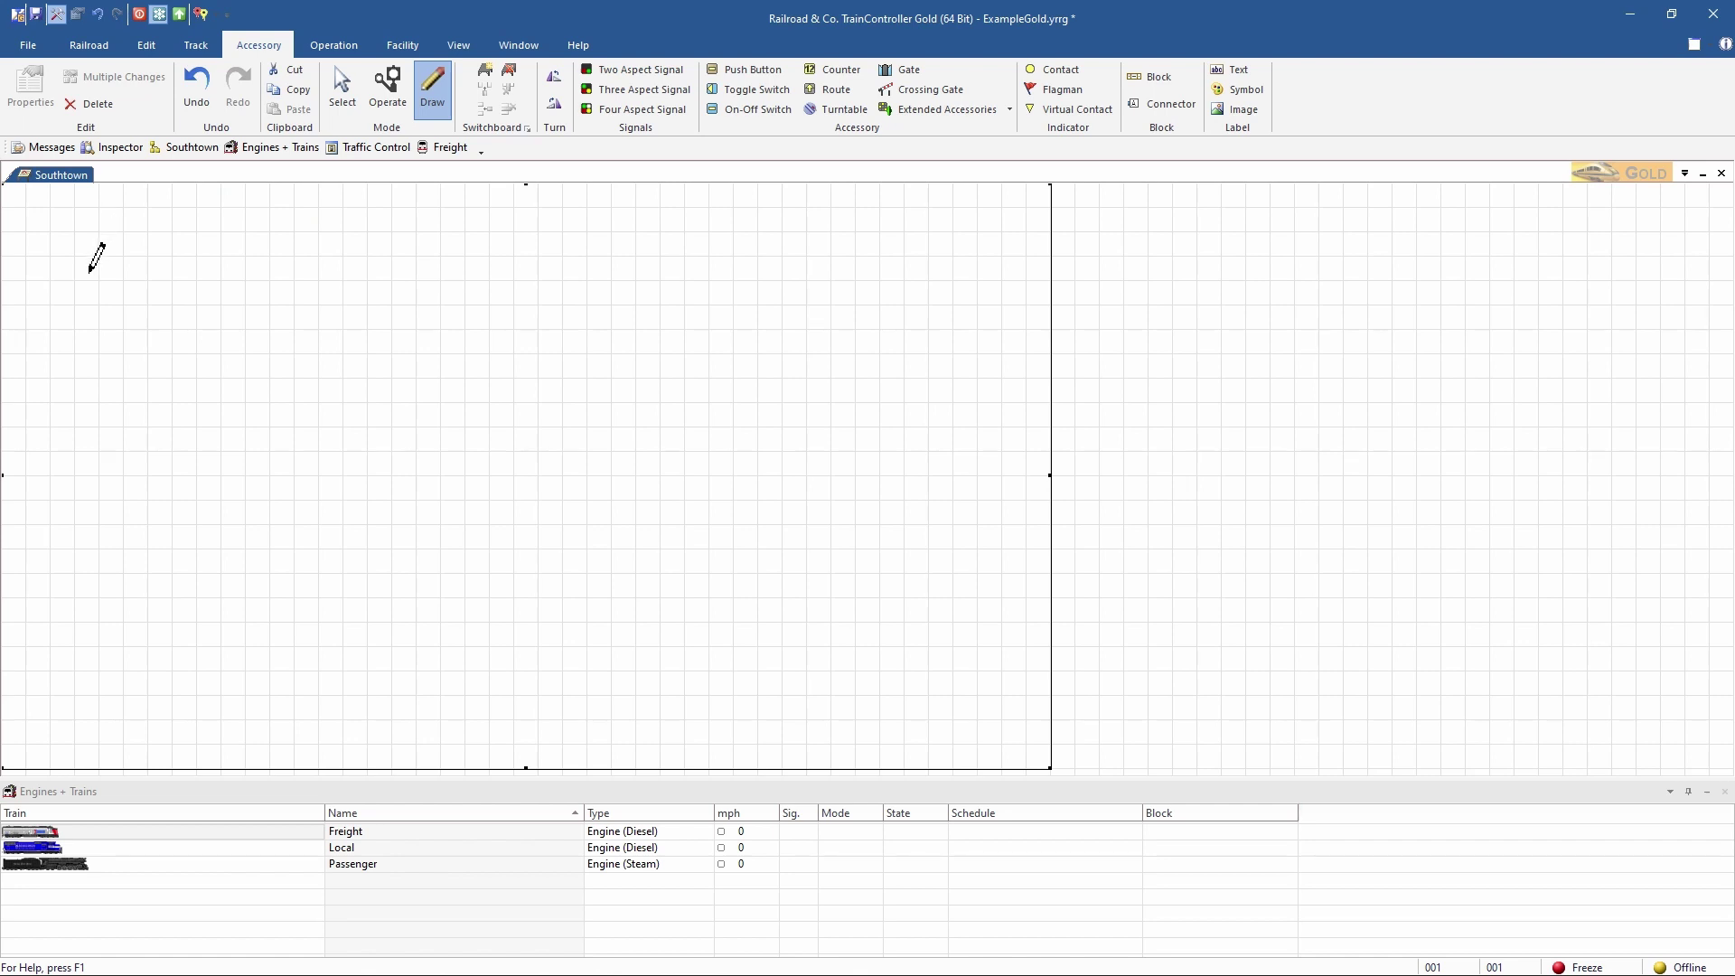
left_click_drag(88, 268, 748, 266)
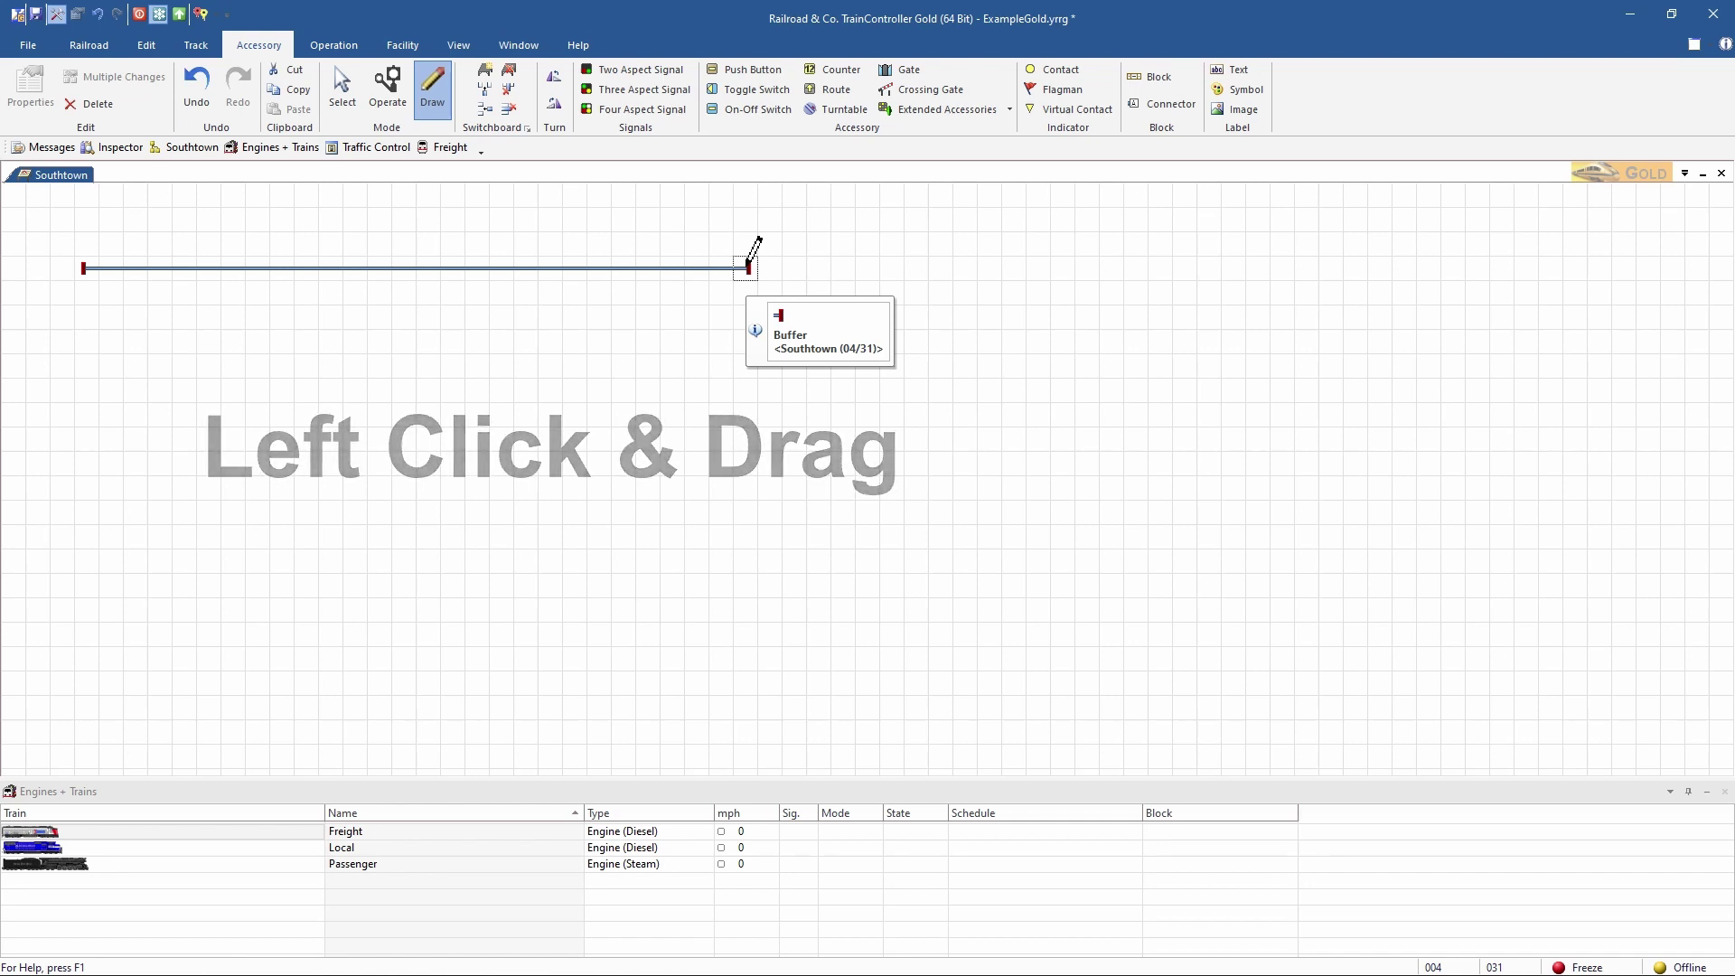
left_click_drag(85, 339, 754, 340)
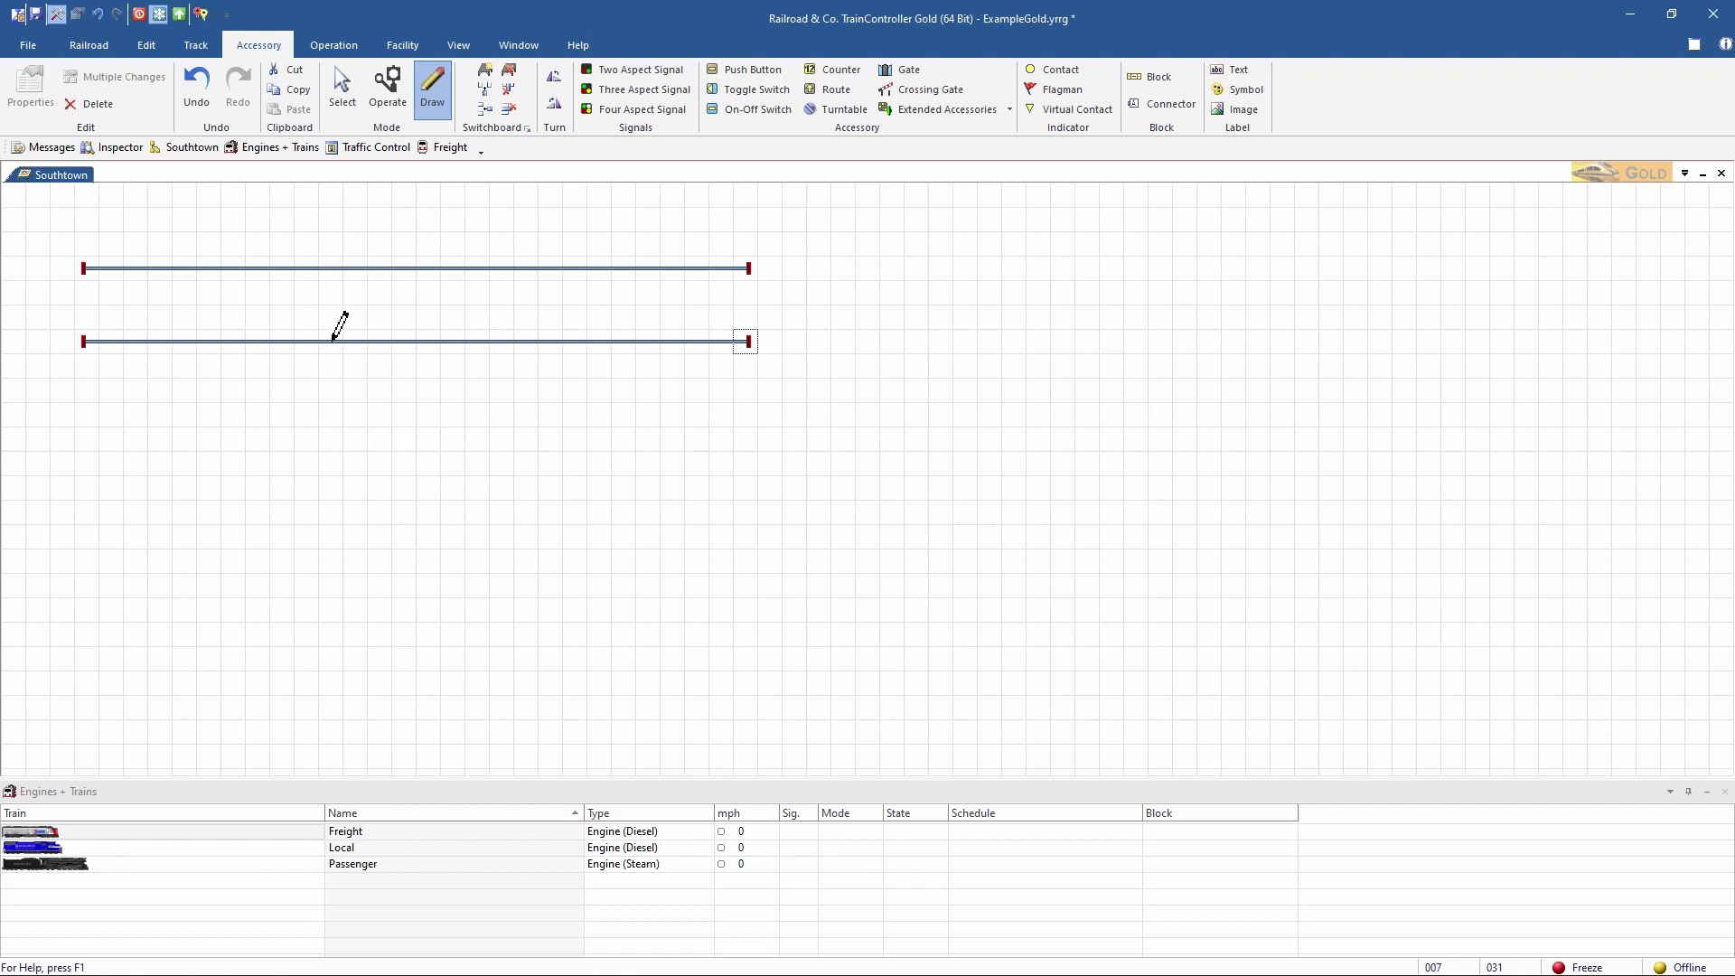
left_click_drag(333, 341, 412, 271)
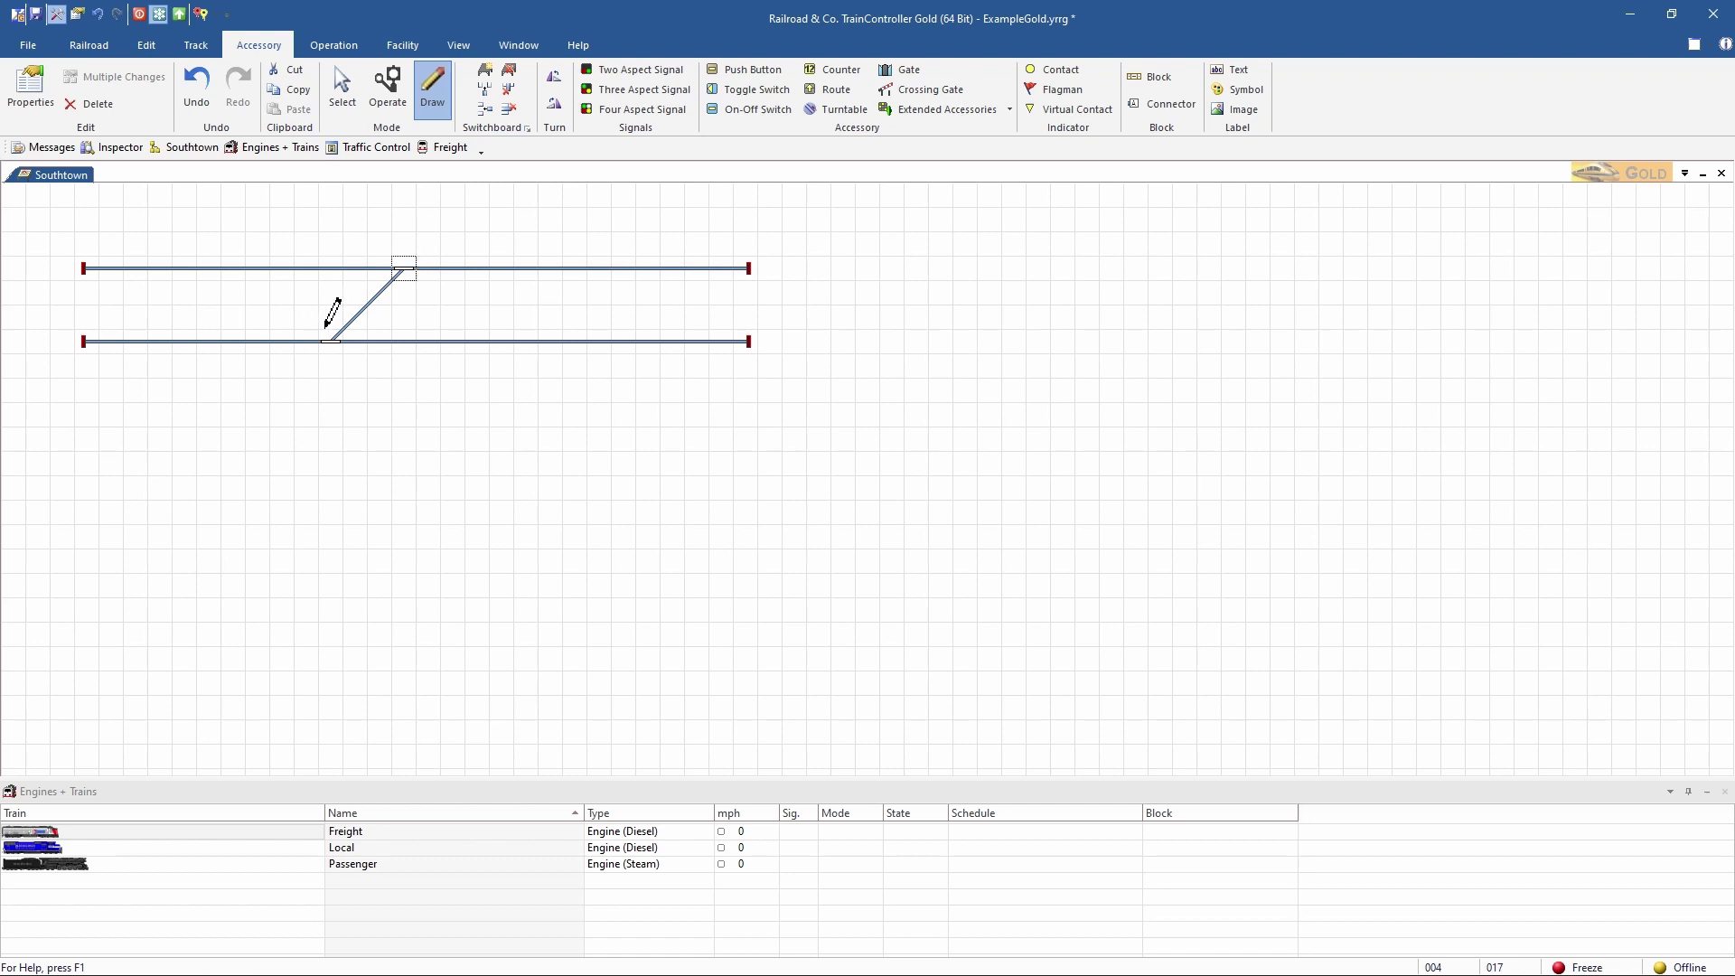
left_click(379, 340)
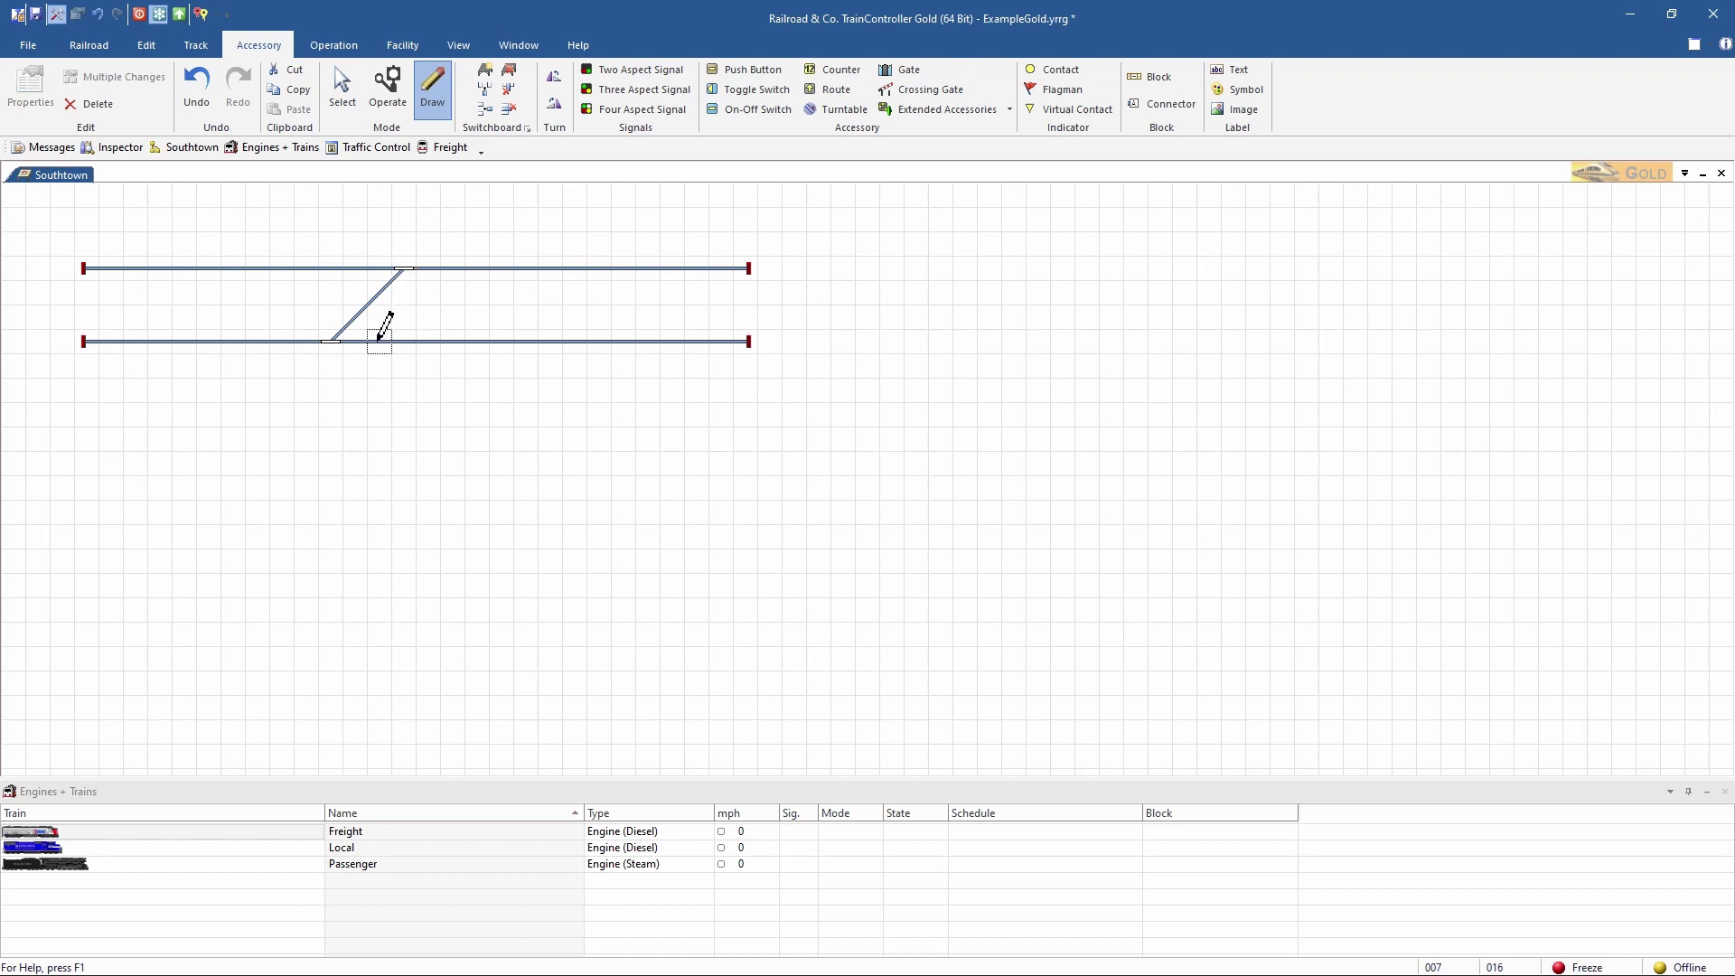
left_click_drag(379, 340, 461, 259)
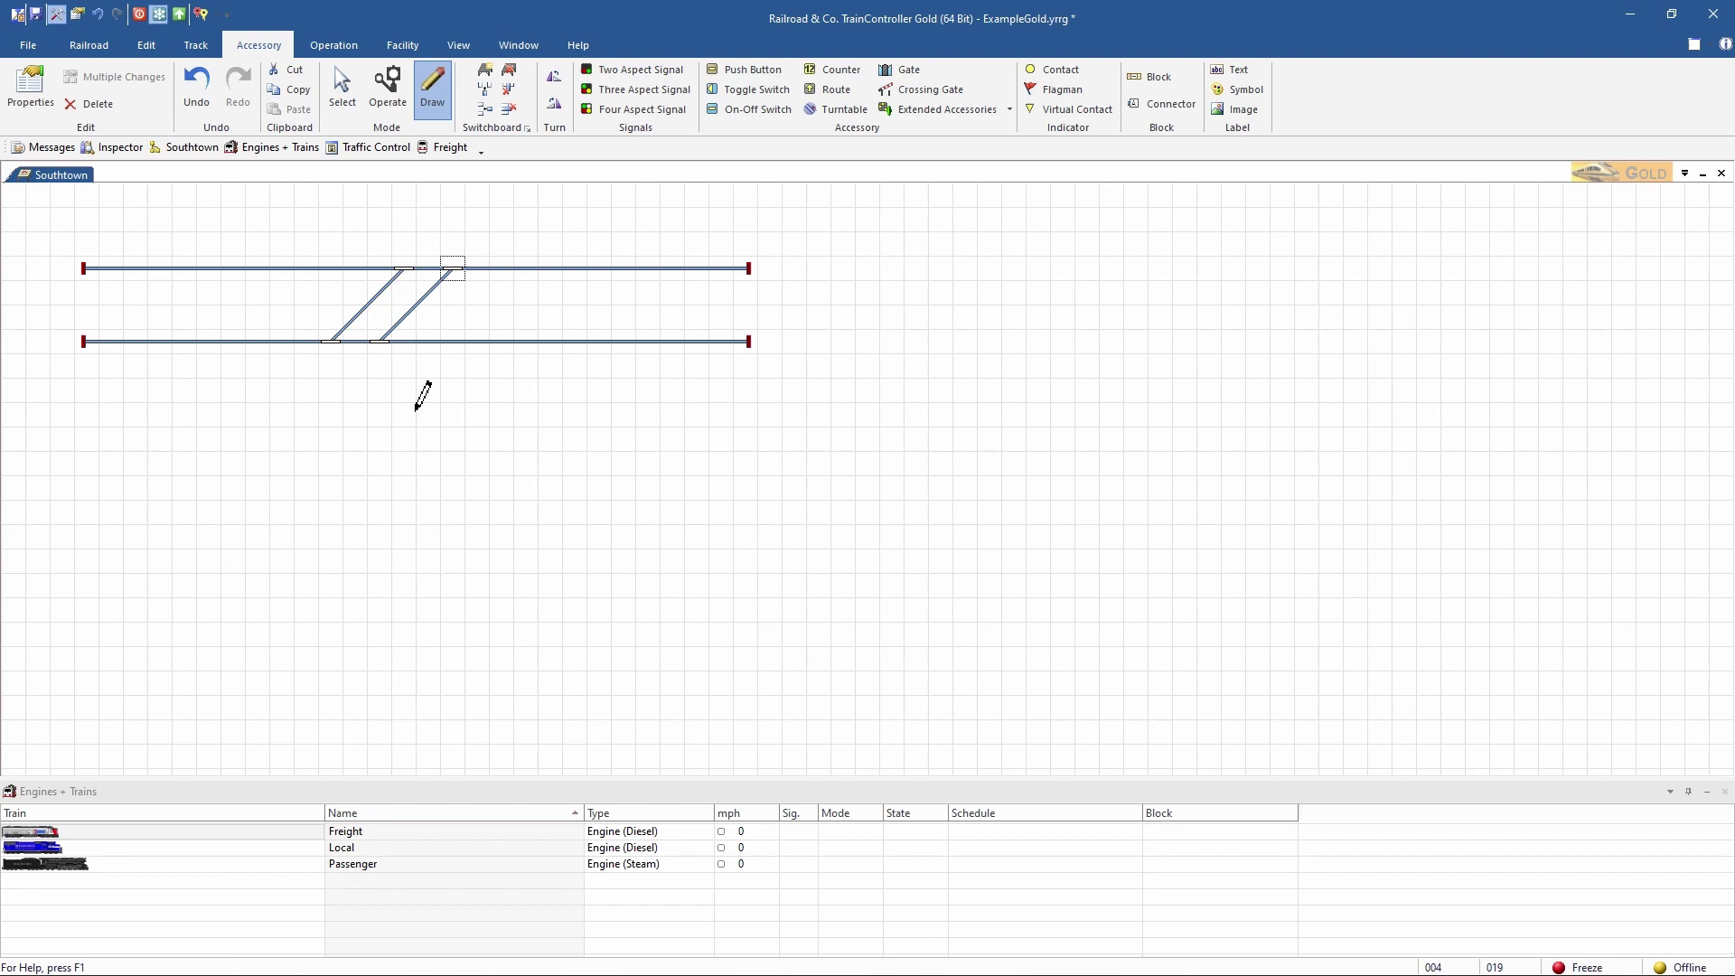
Step: Draw another parallel track between them, running out to the right end
left_click_drag(86, 317, 350, 318)
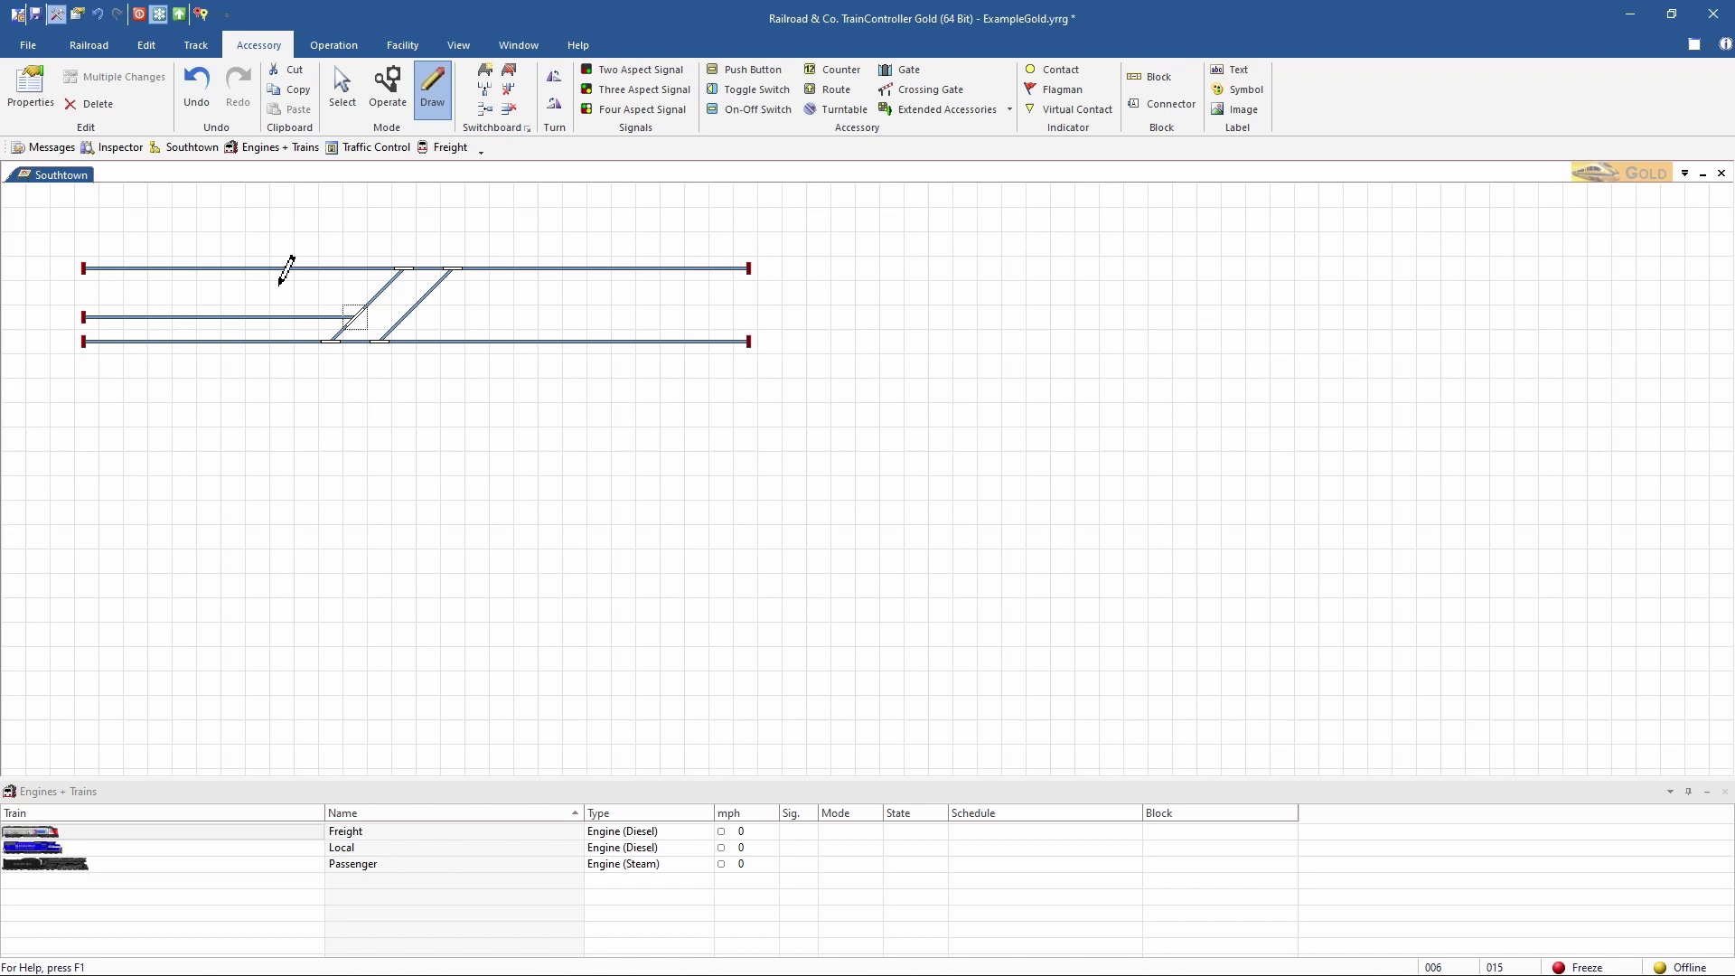
left_click_drag(86, 291, 747, 300)
left_click_drag(431, 291, 745, 292)
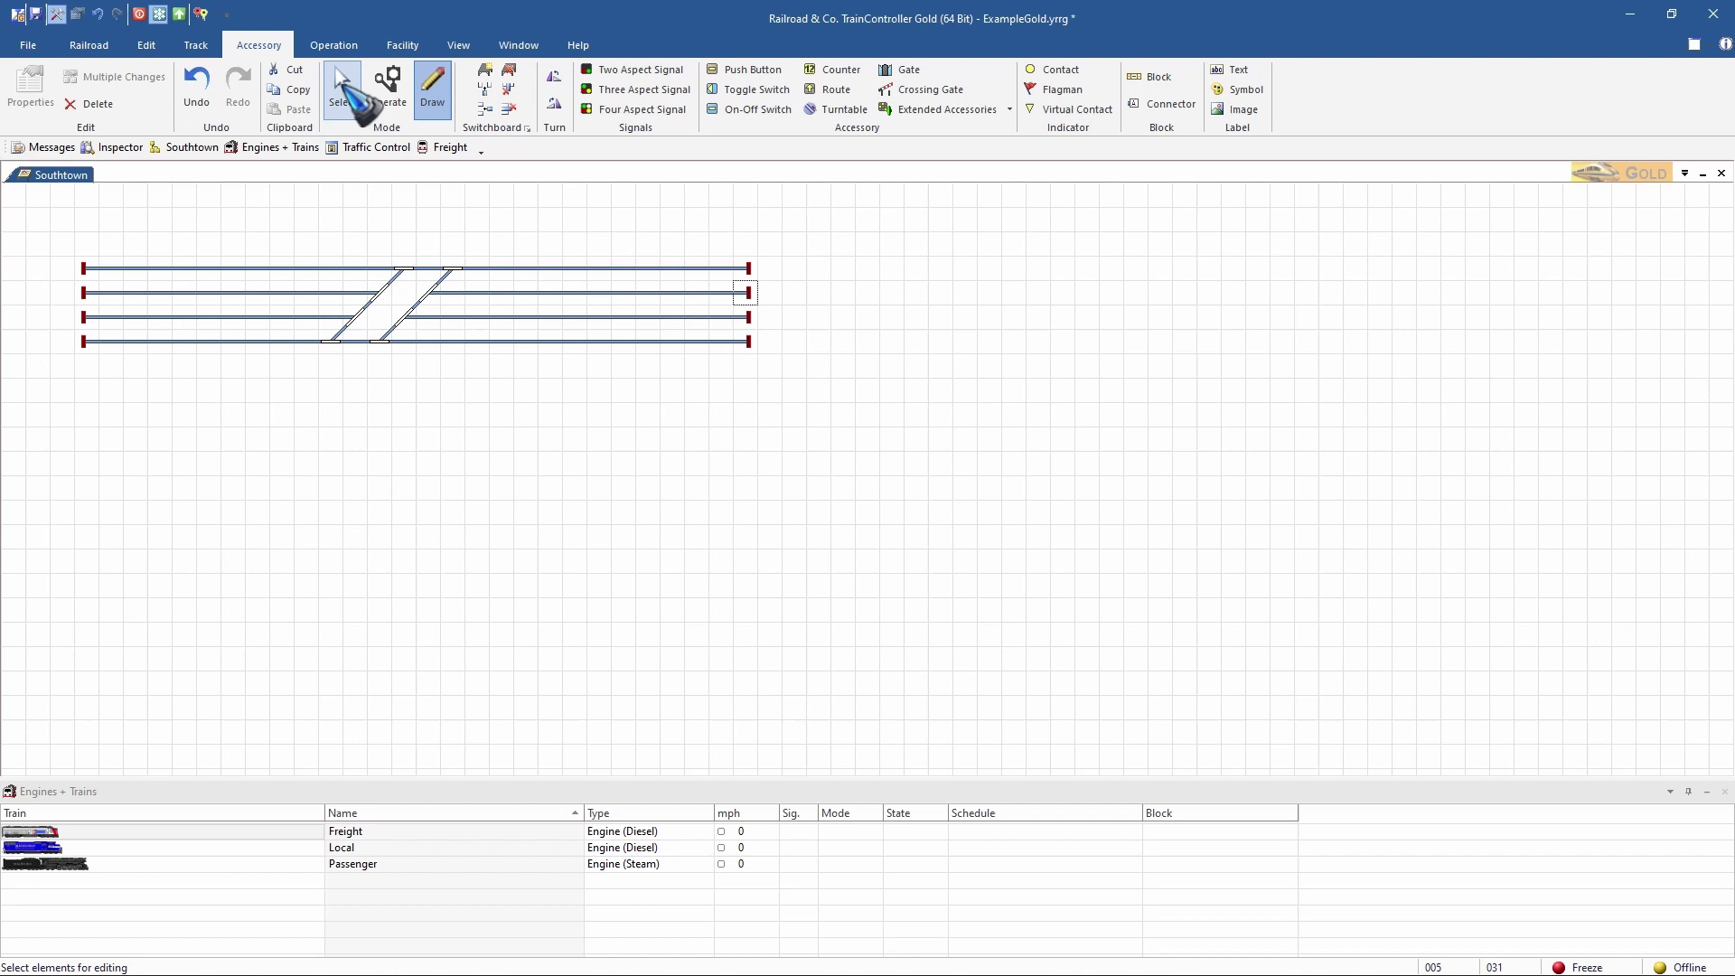
Step: Shift the two diagonal crossovers to the right and redraw the gaps in the lower tracks
left_click(344, 86)
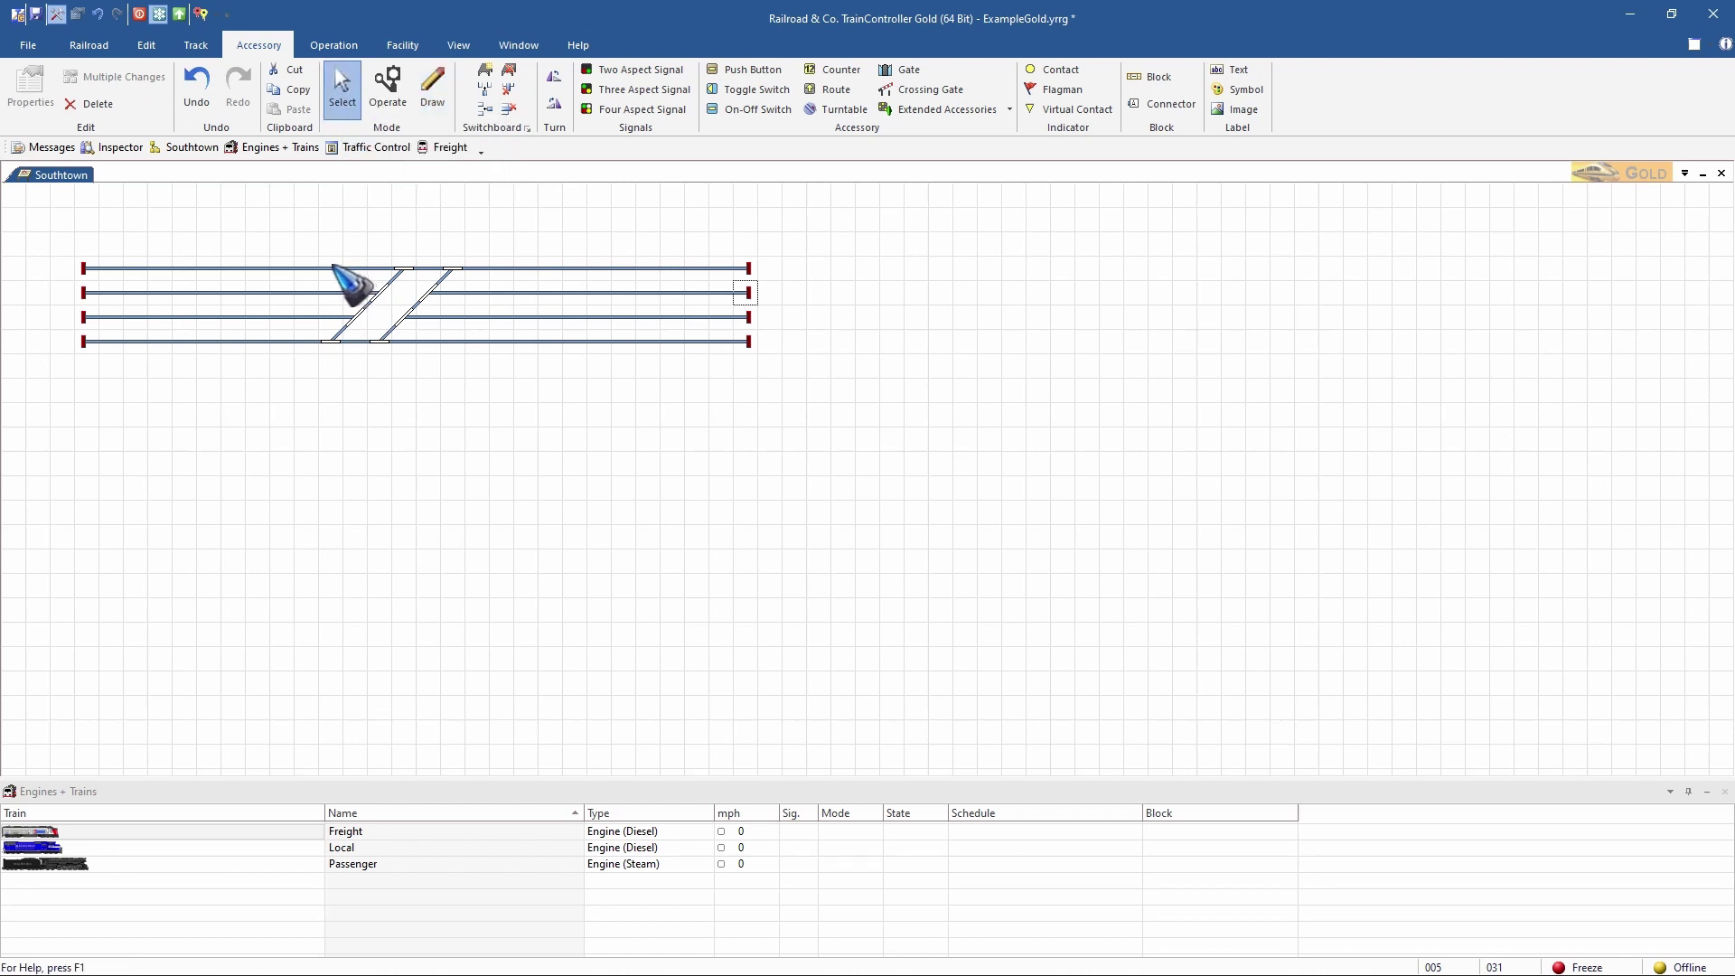
left_click_drag(330, 266, 464, 361)
left_click_drag(412, 300, 437, 300)
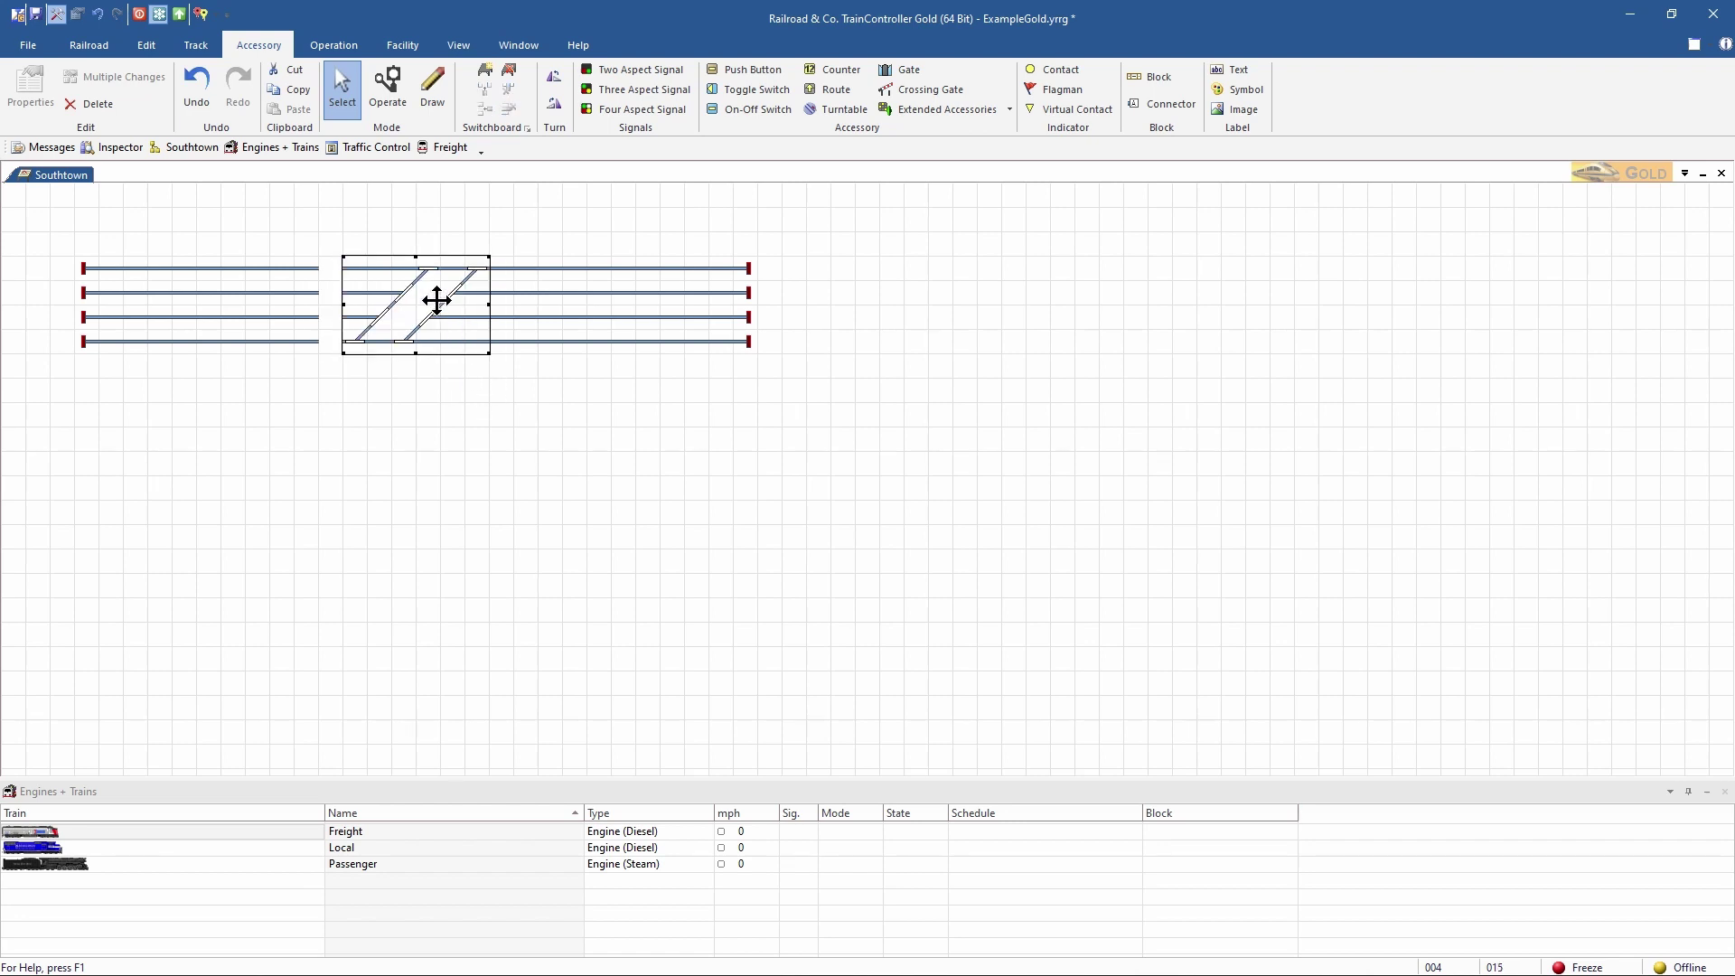
left_click(434, 91)
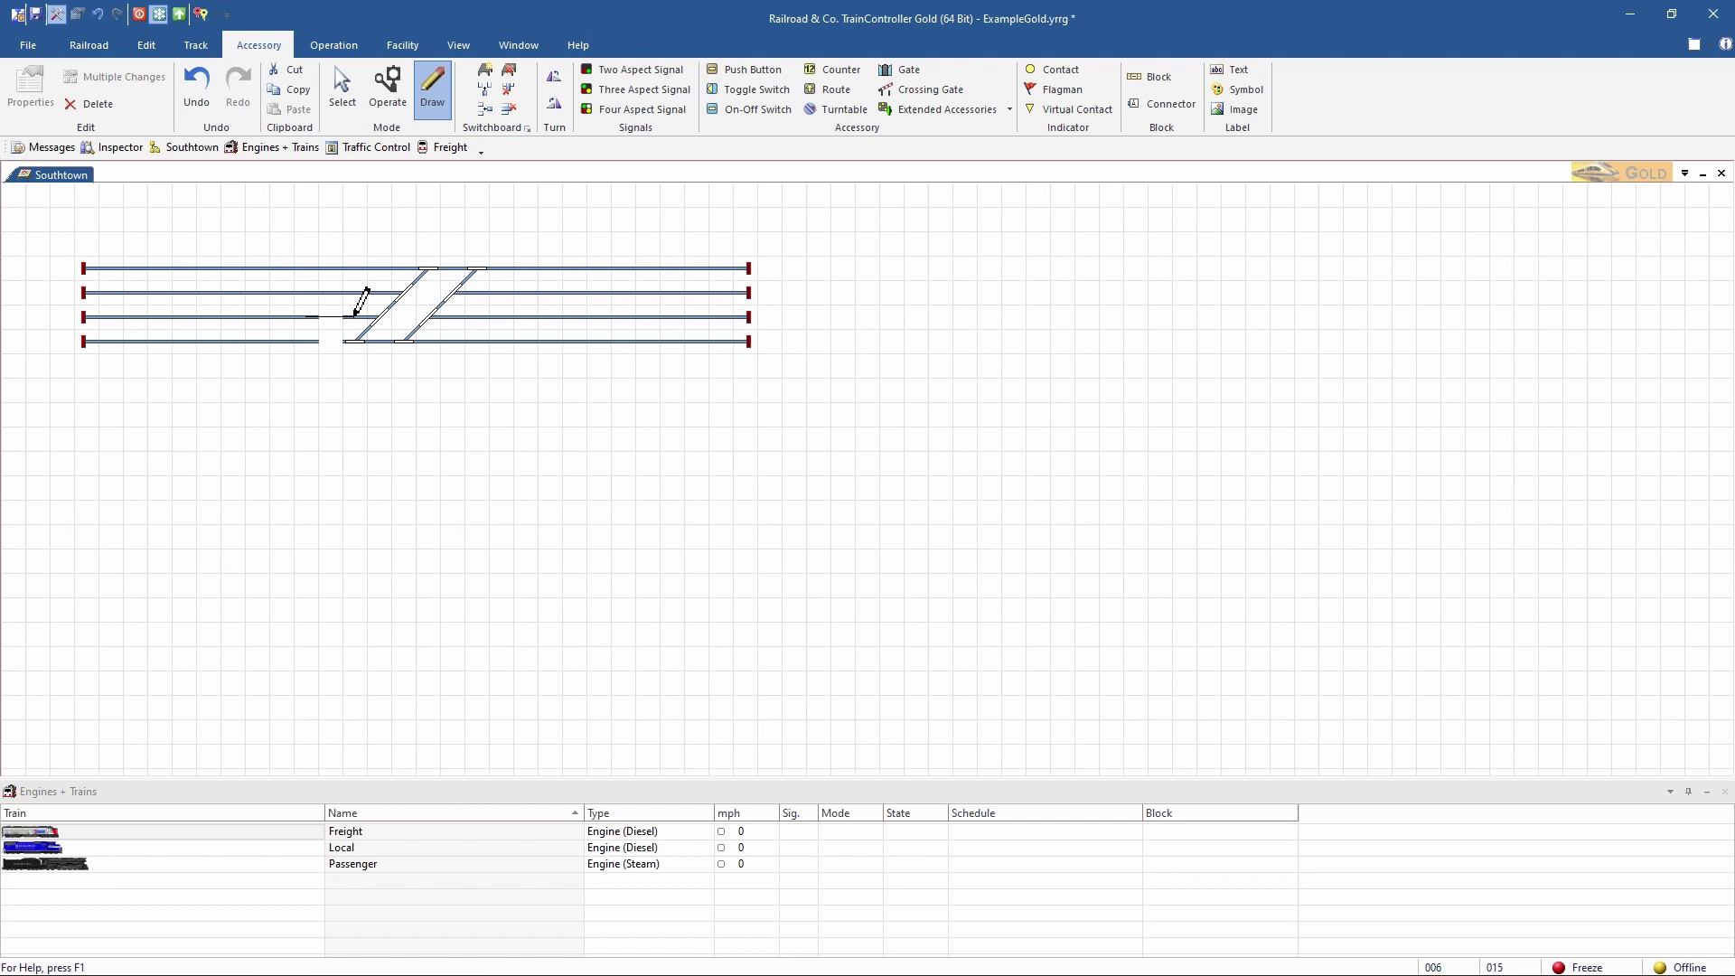
left_click_drag(318, 327, 356, 342)
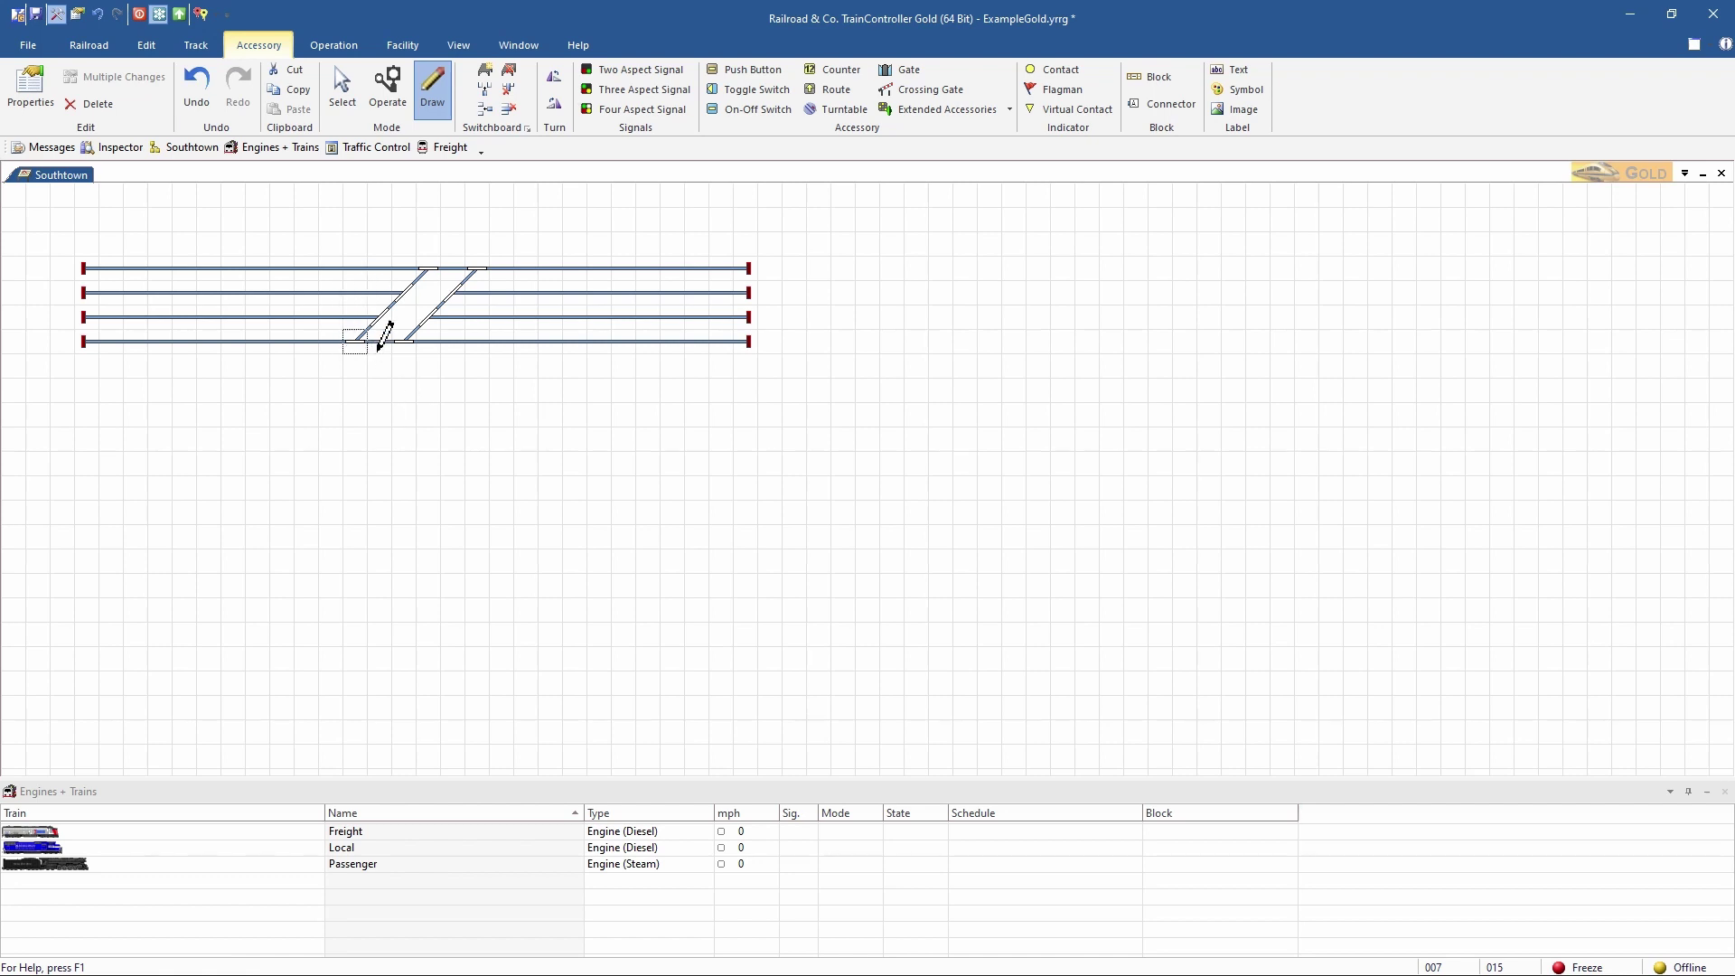
Step: In the lower crossover turnout's properties, set the Connection digital system to ESU ECoS
mouse_move(364, 341)
left_click(341, 83)
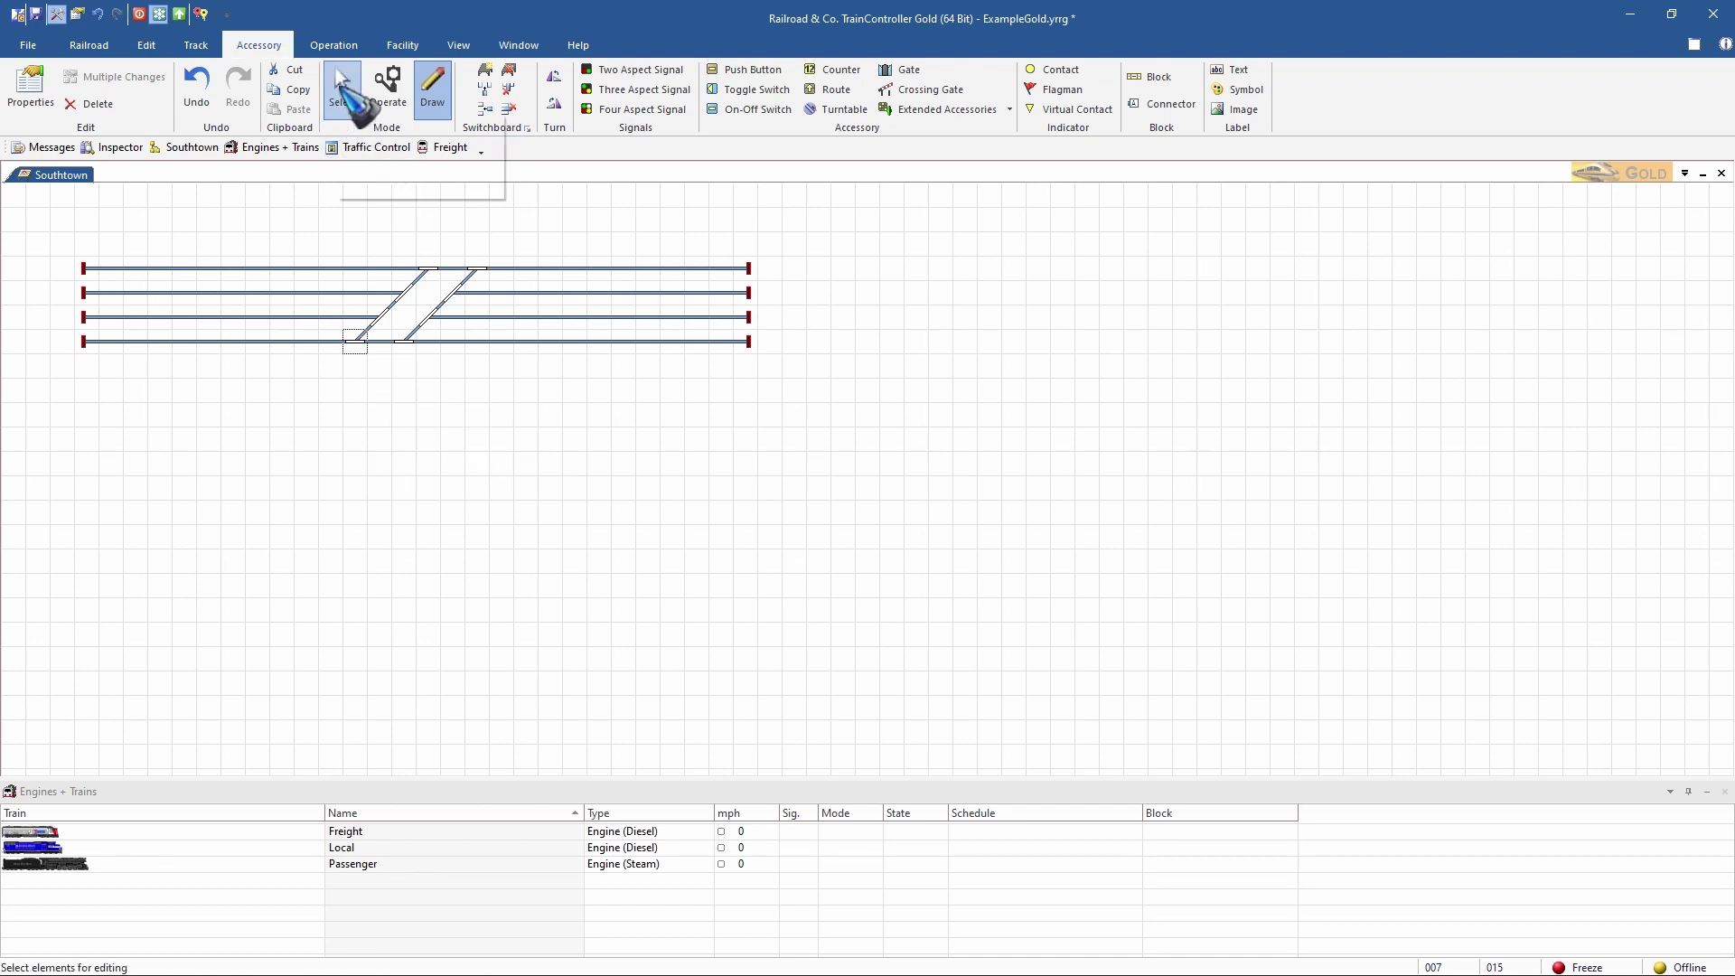
double_click(356, 342)
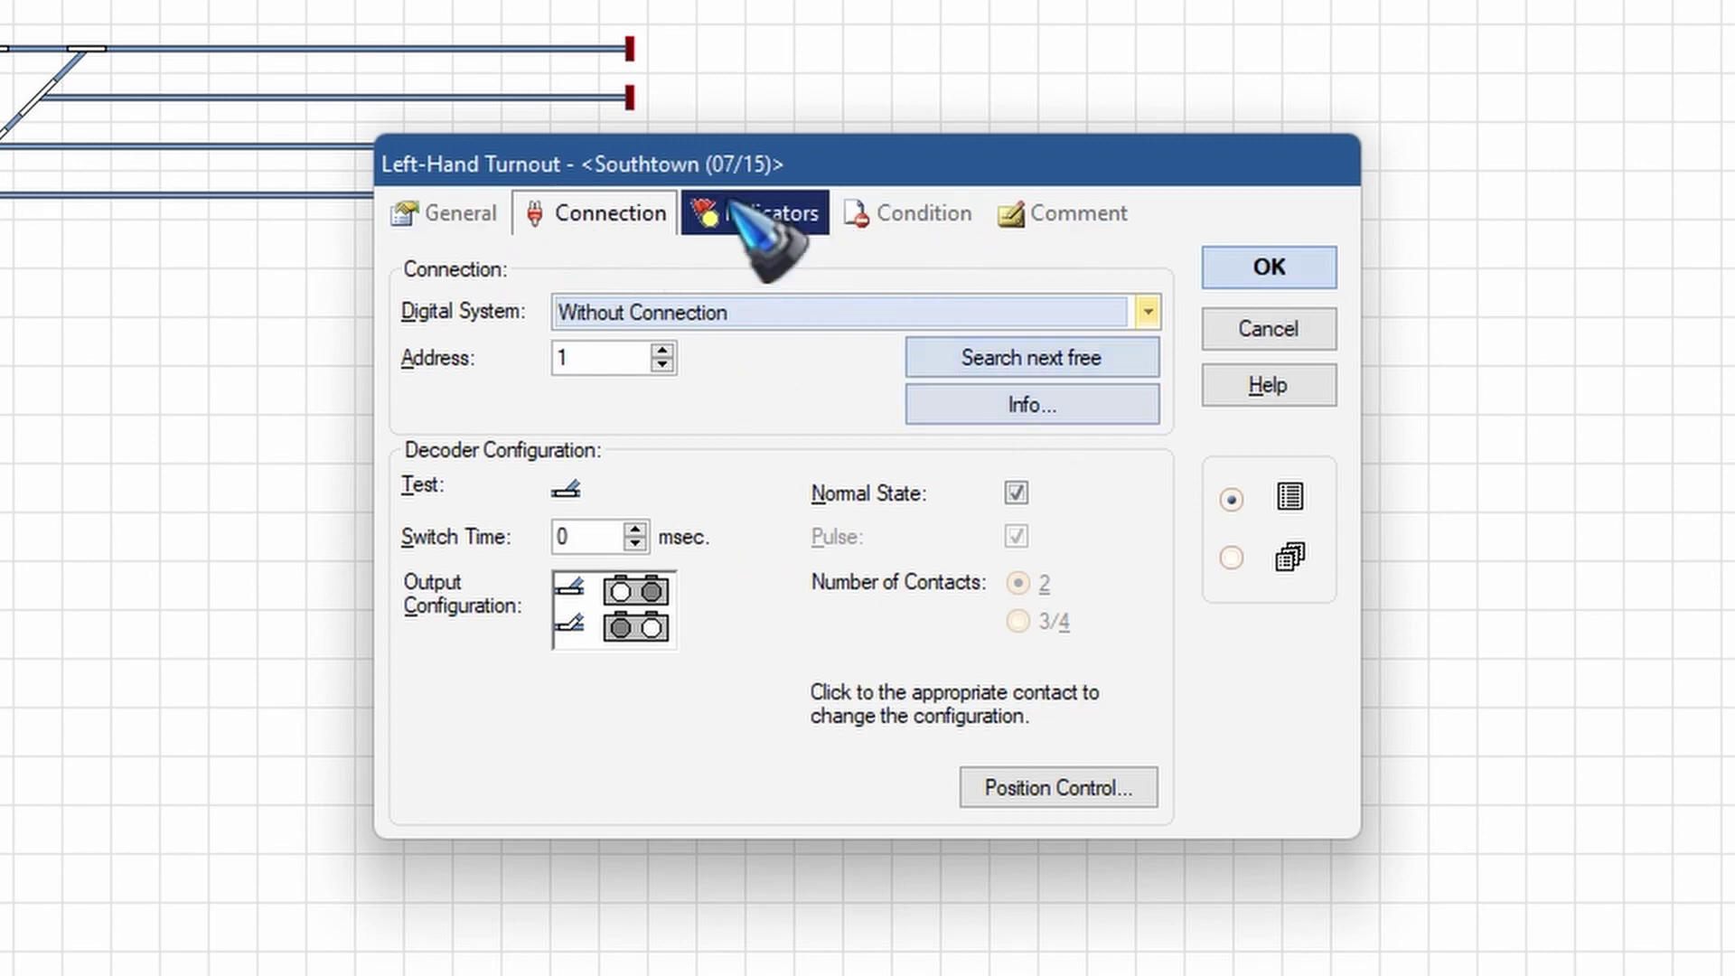
left_click(475, 219)
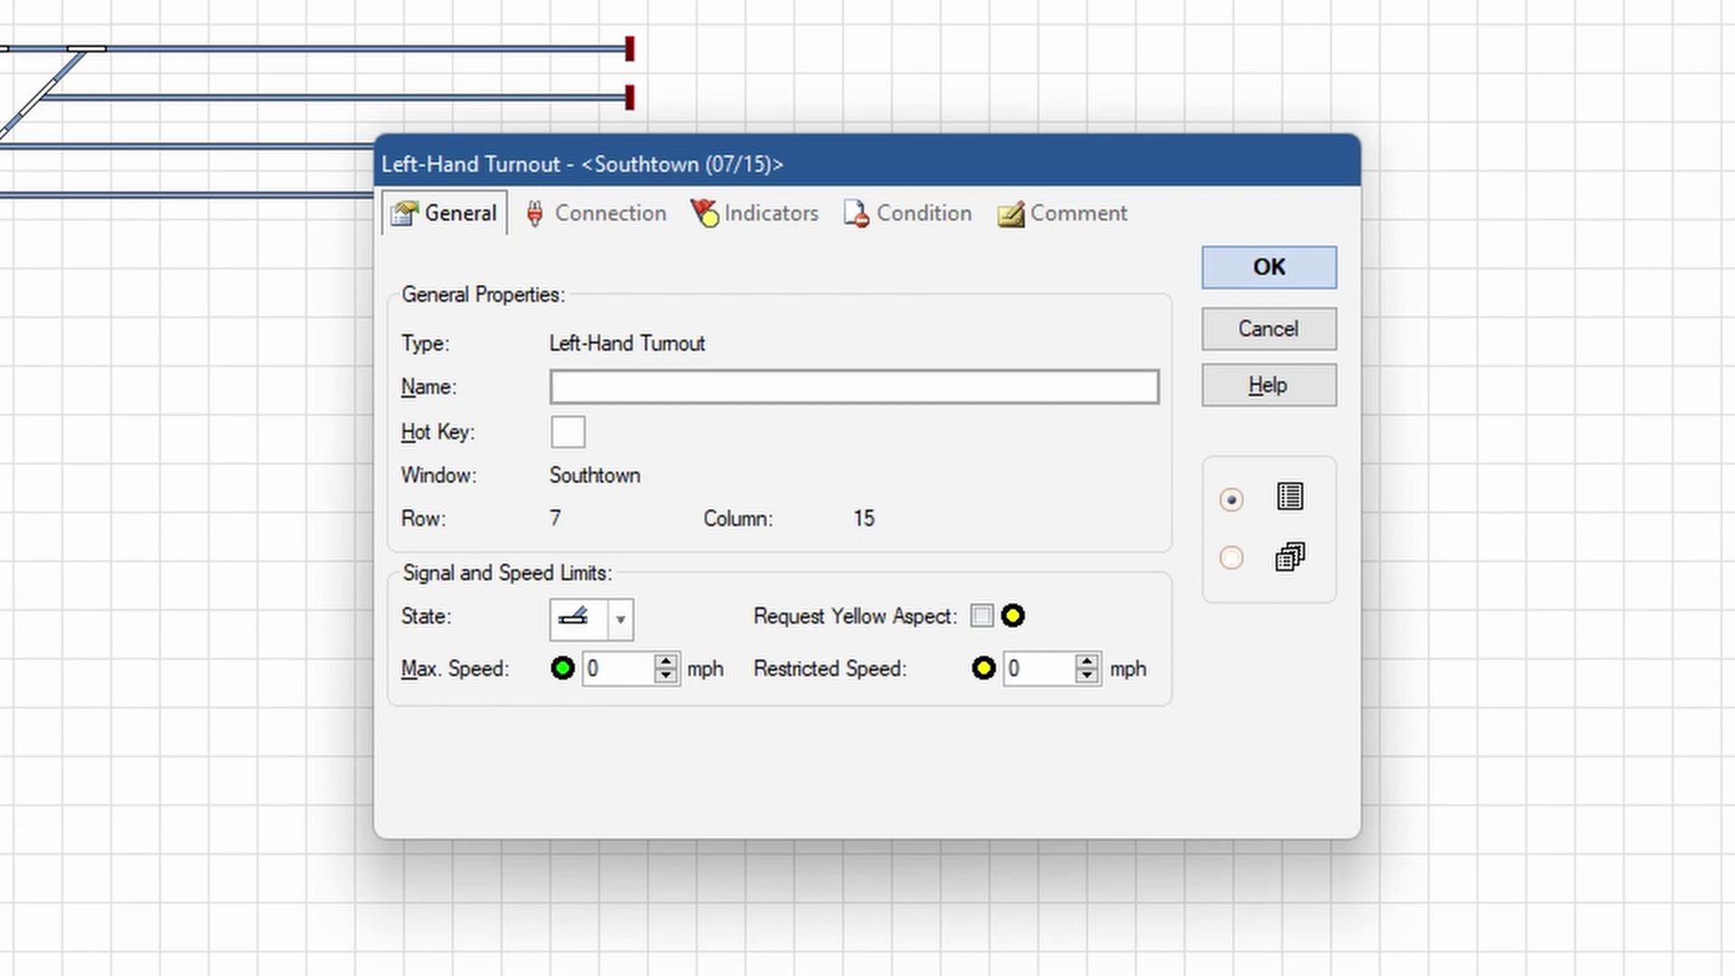
left_click(611, 217)
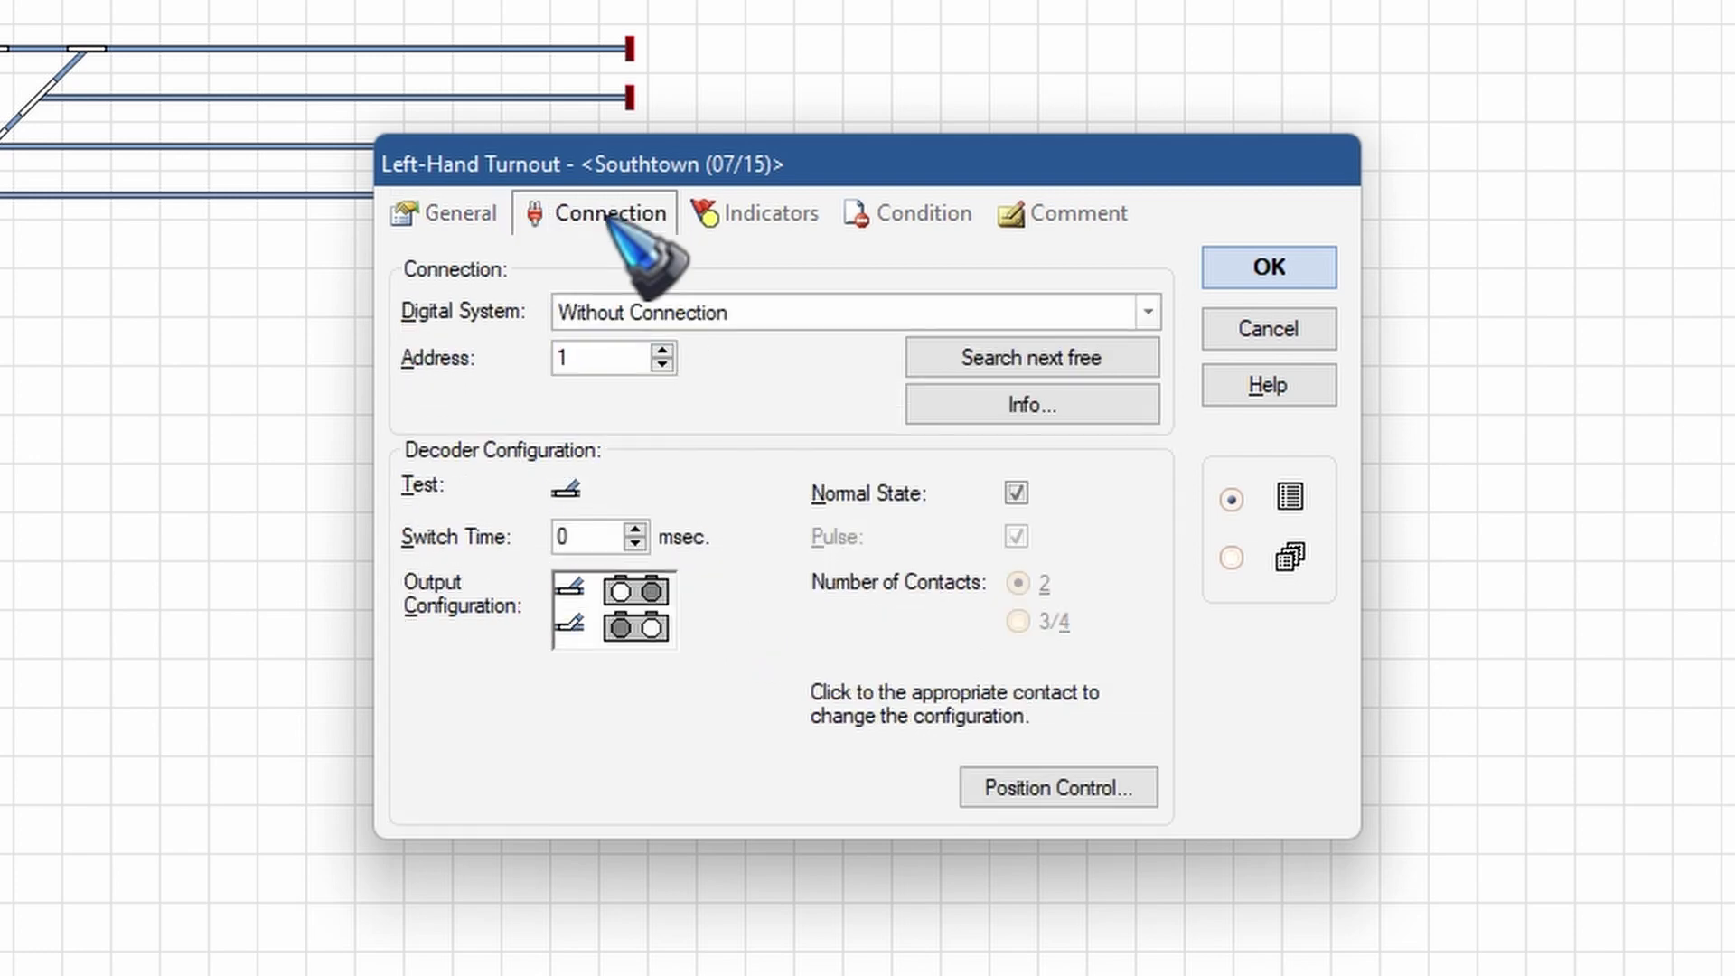
left_click(698, 311)
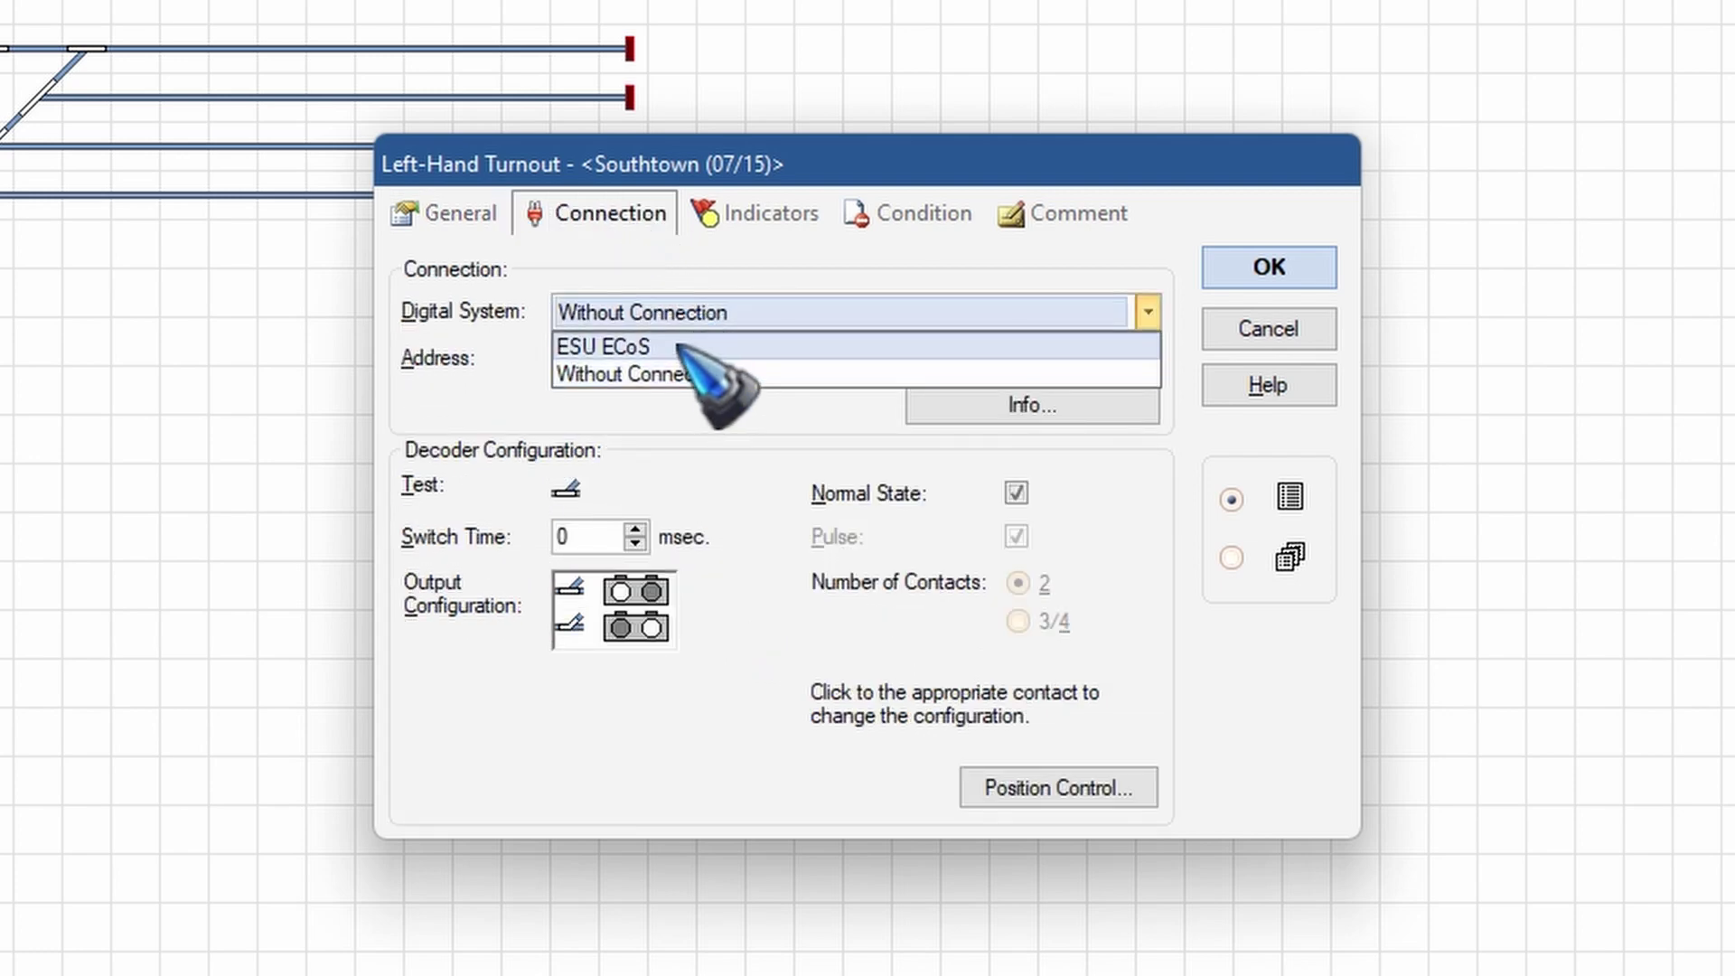
left_click(680, 346)
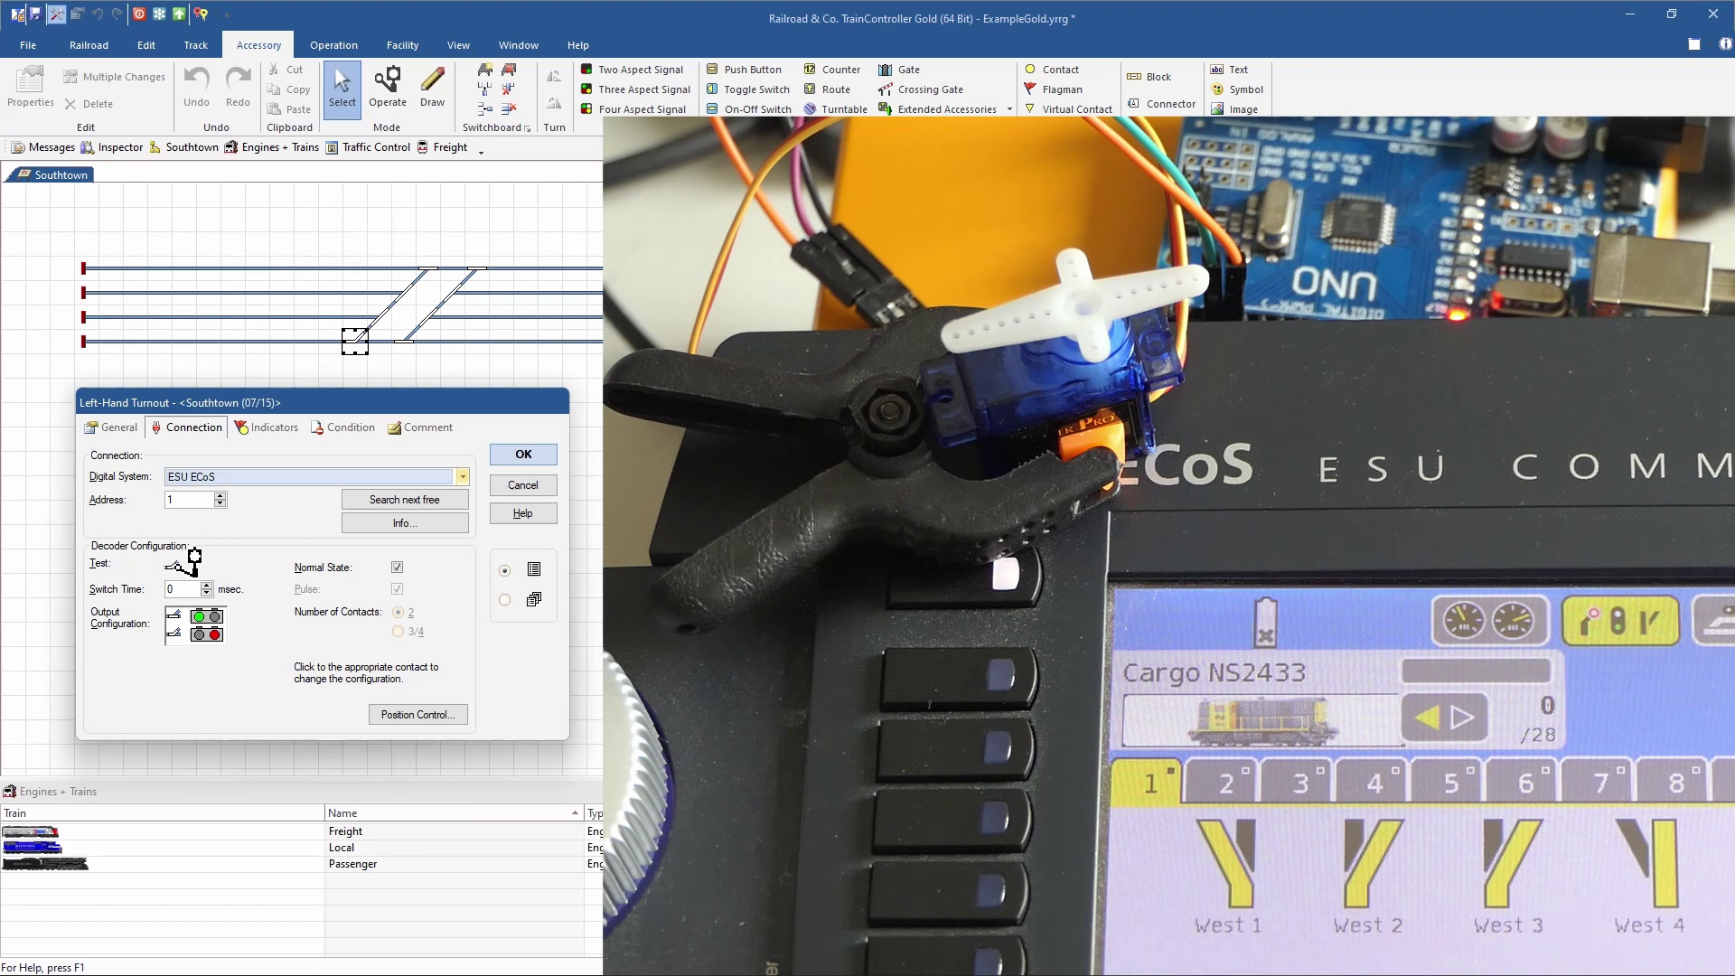
Step: Test-switch the turnout, swap its output contacts, then test it again
left_click(194, 557)
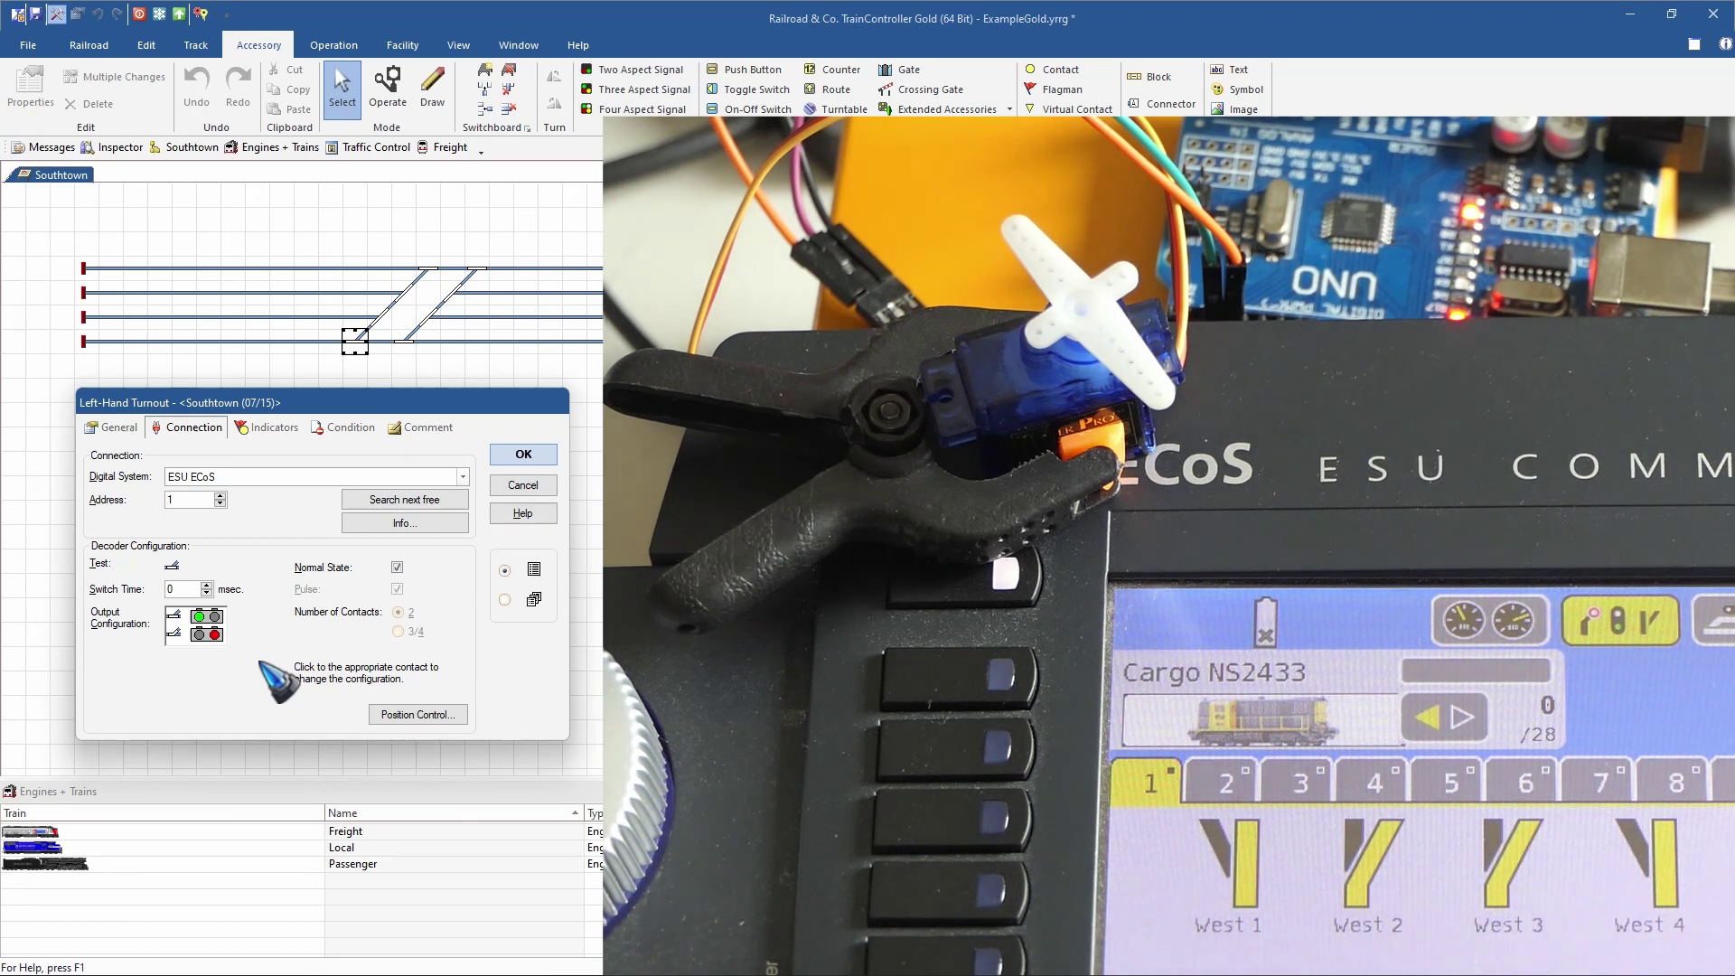
left_click(217, 618)
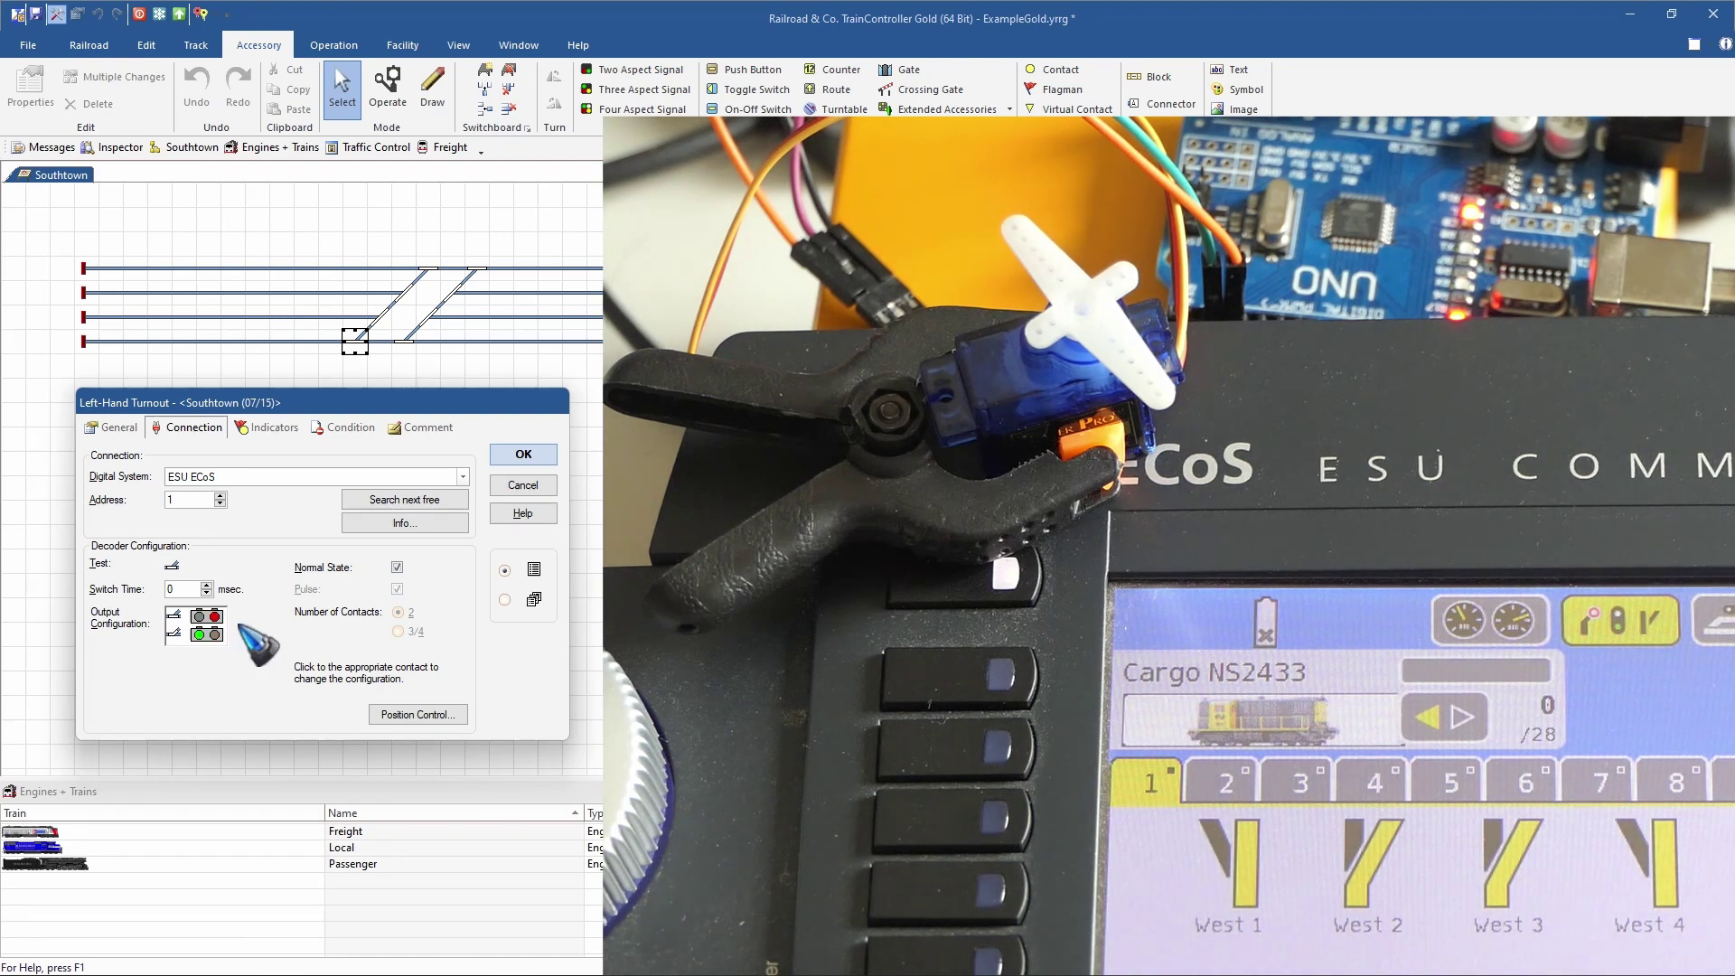
left_click(187, 564)
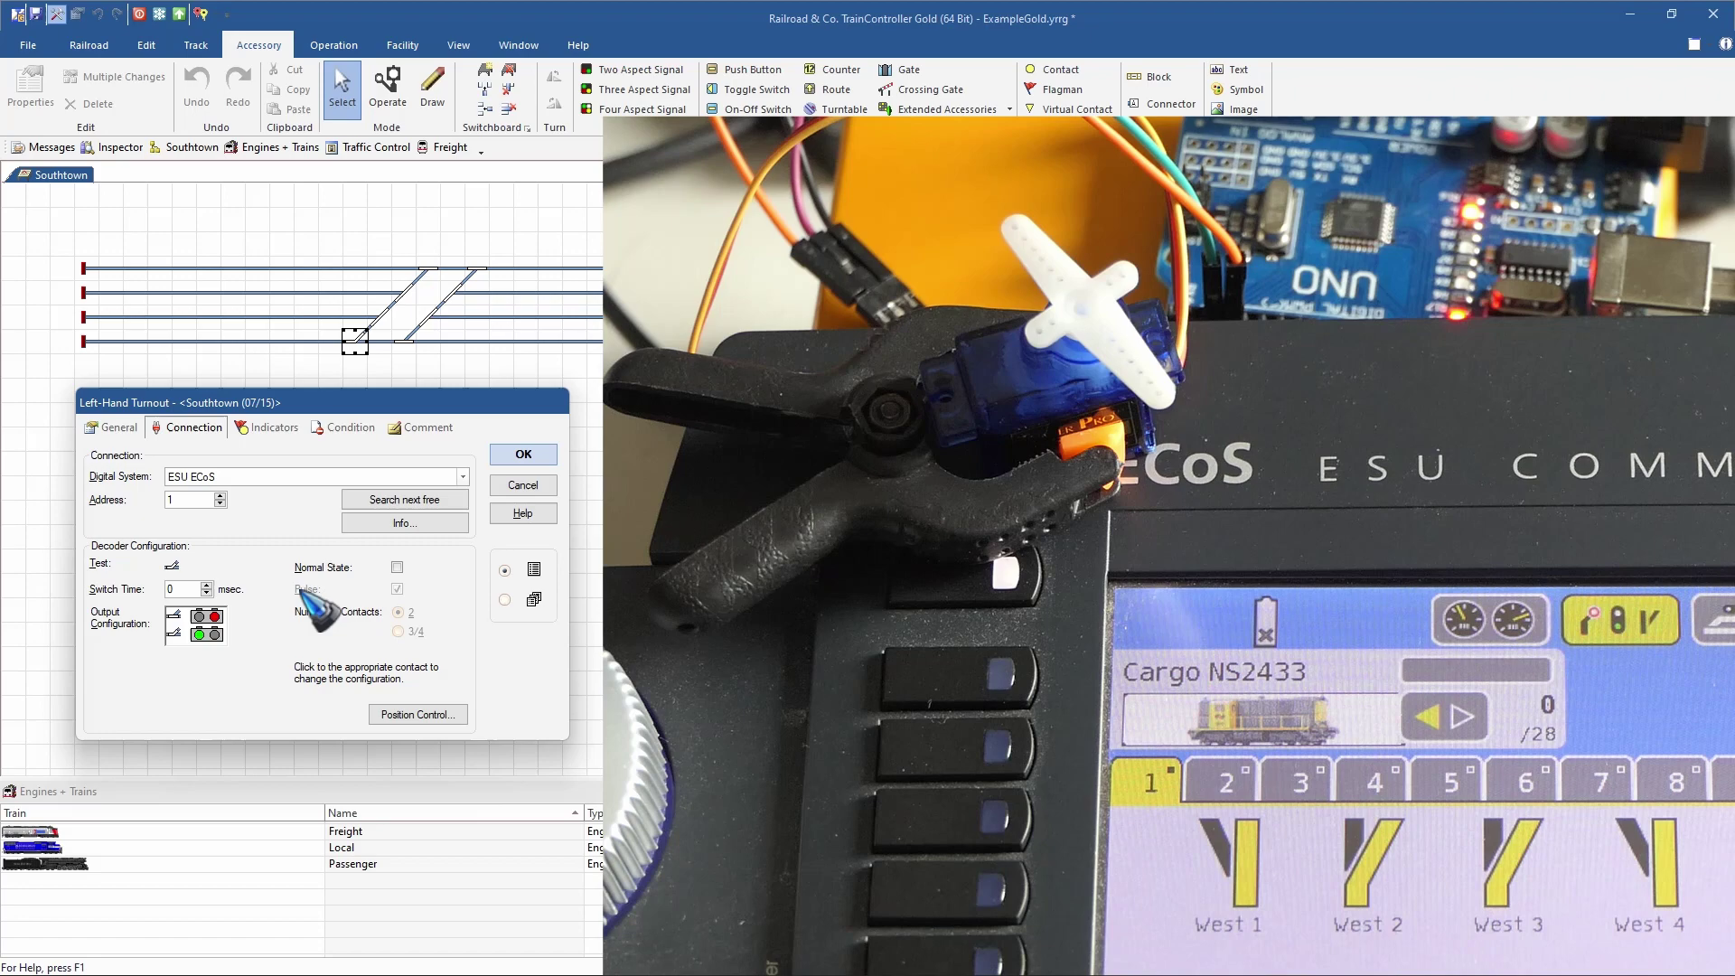
Step: Confirm the turnout's ESU ECoS connection settings with OK
left_click(527, 456)
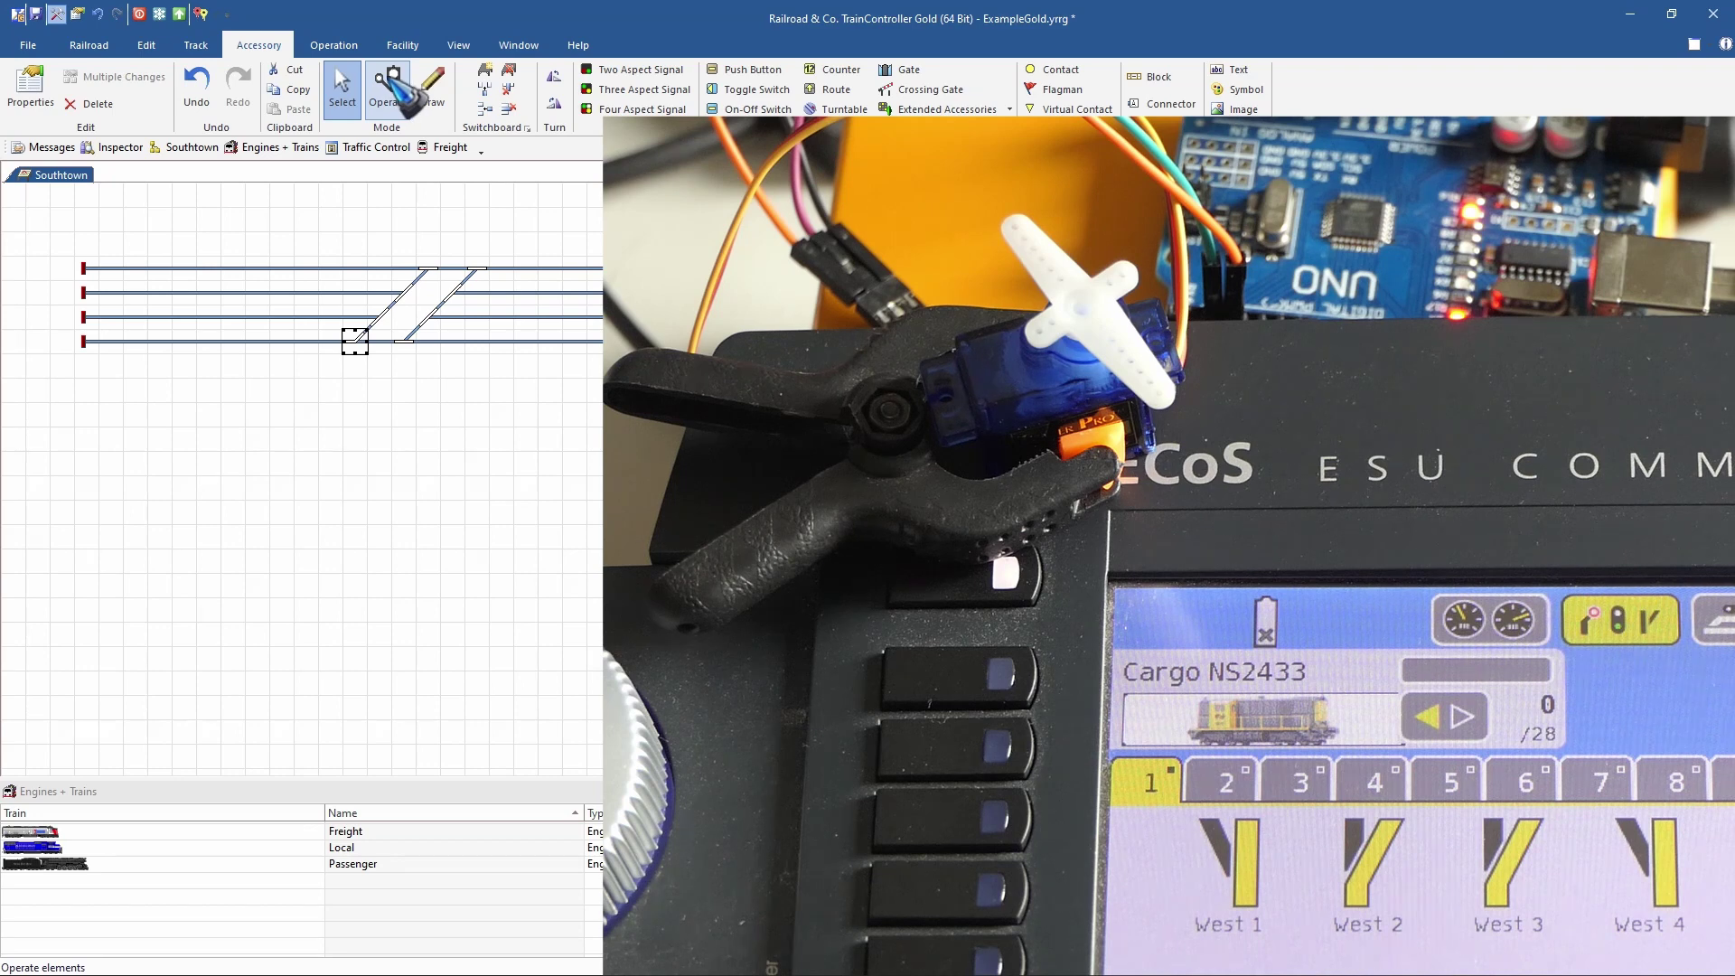
Step: Leave Edit Mode so the Southtown switchboard runs in Operate mode
left_click(58, 14)
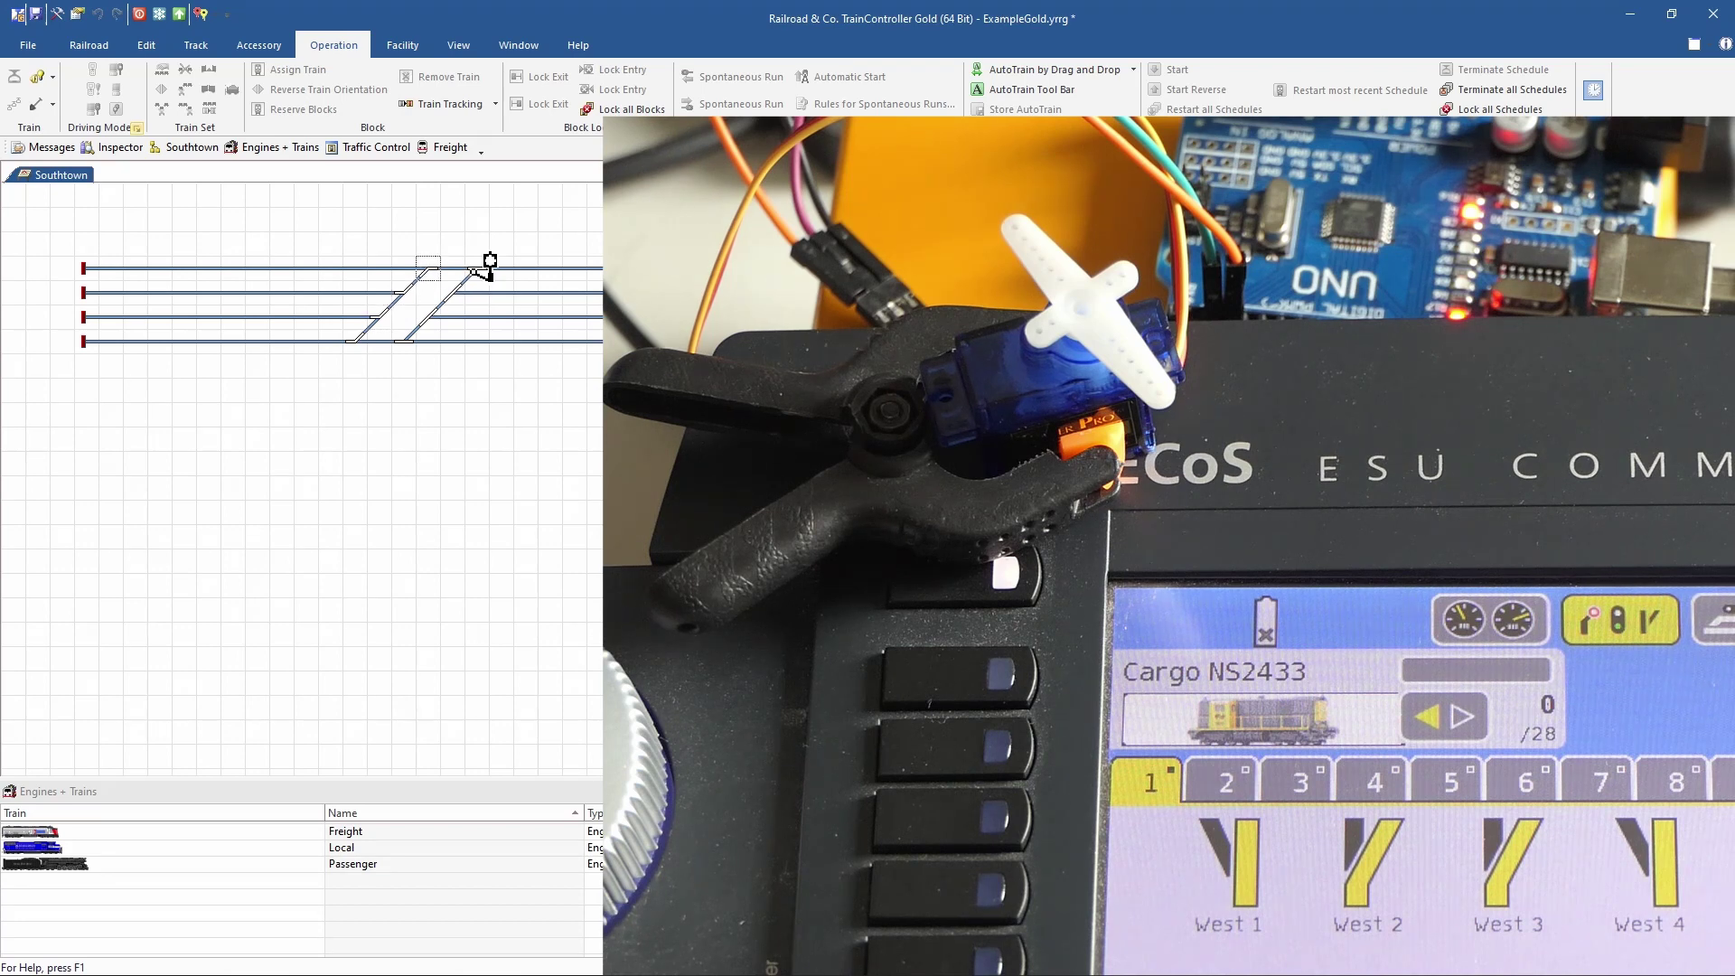
mouse_move(489, 264)
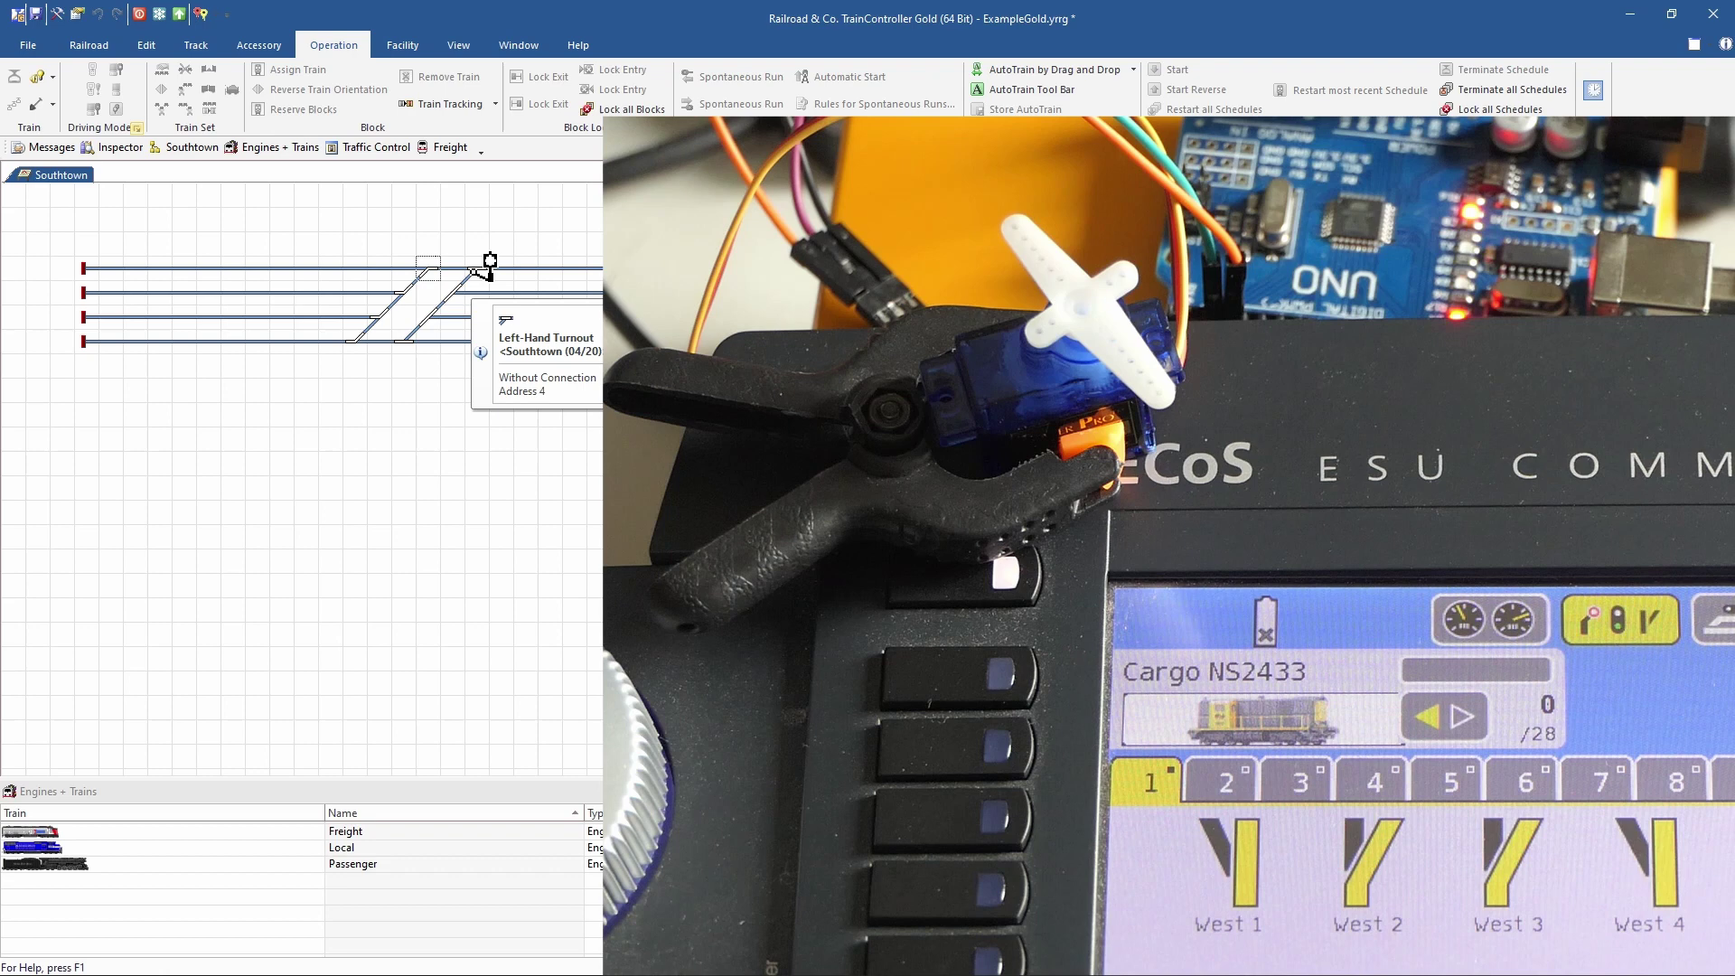